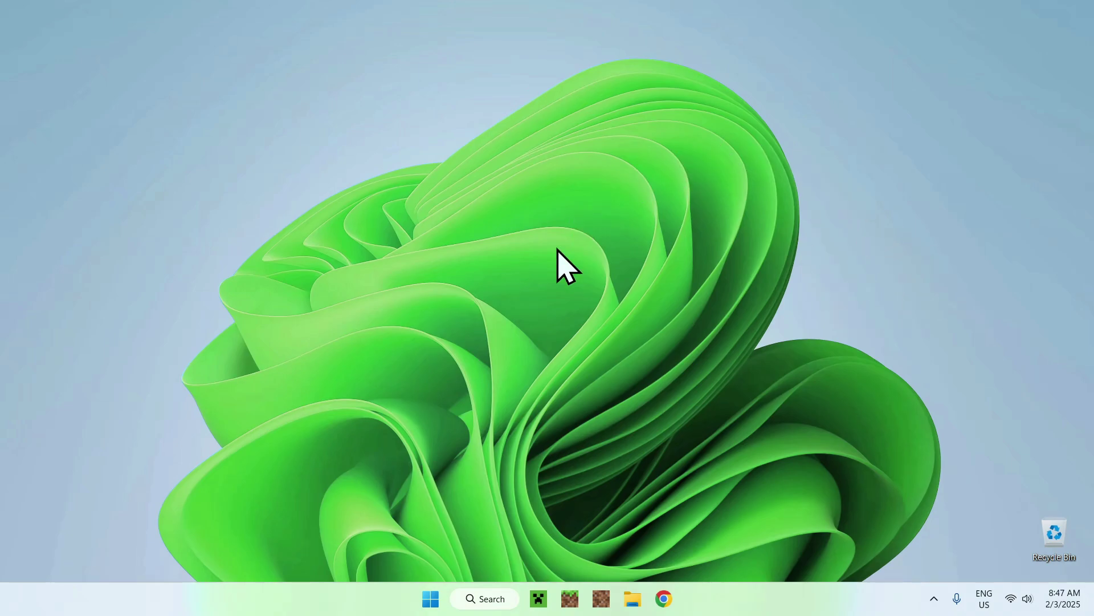
Open Chrome, search Google for Modrinth and open the modrinth.com site
click(663, 599)
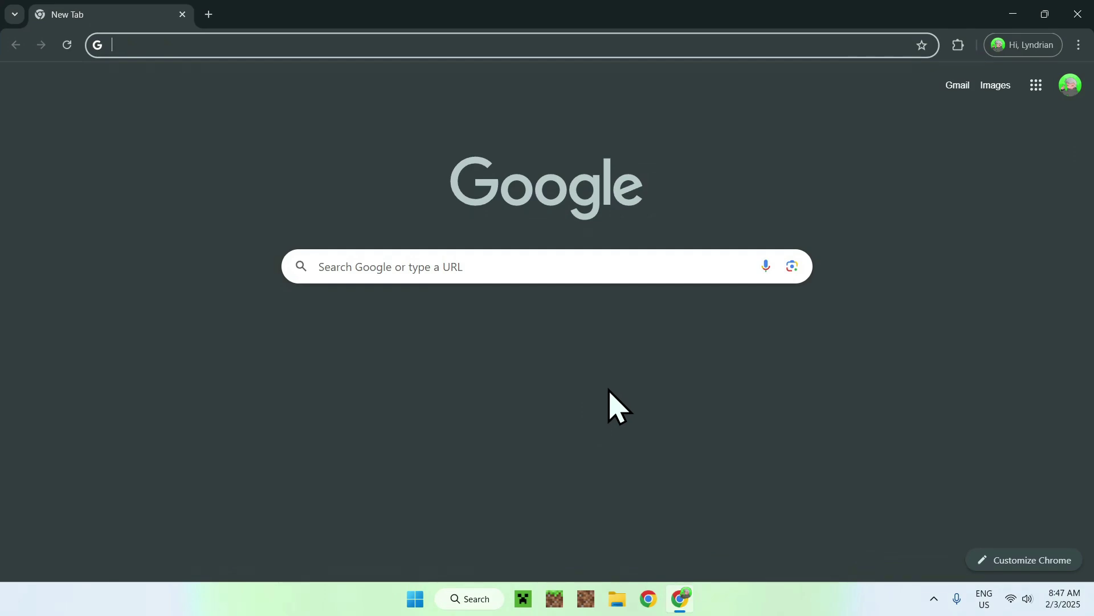
click(625, 266)
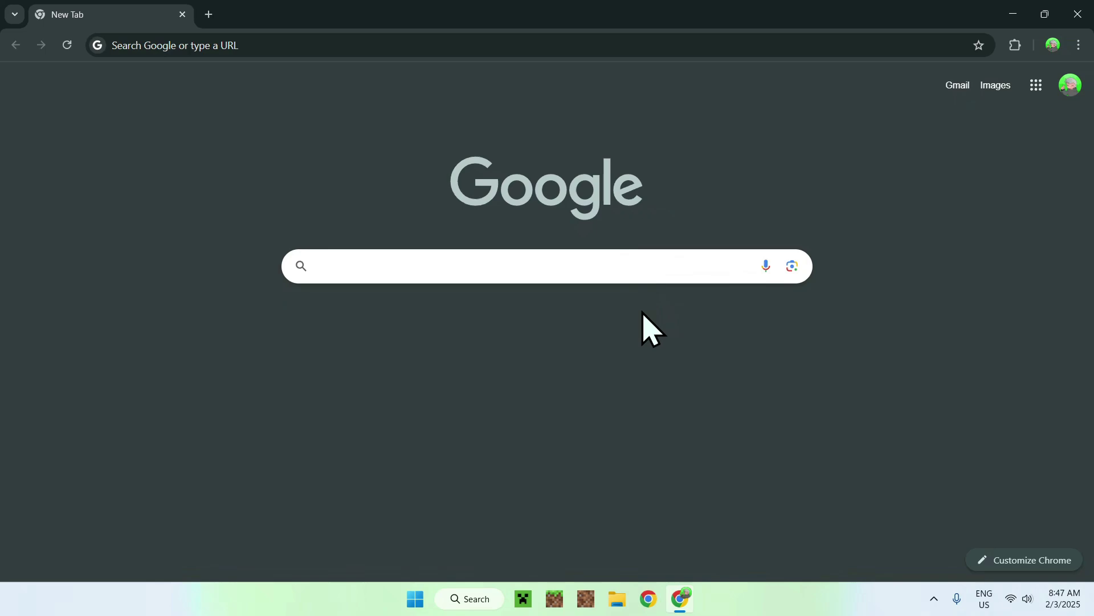
text(Modrinth)
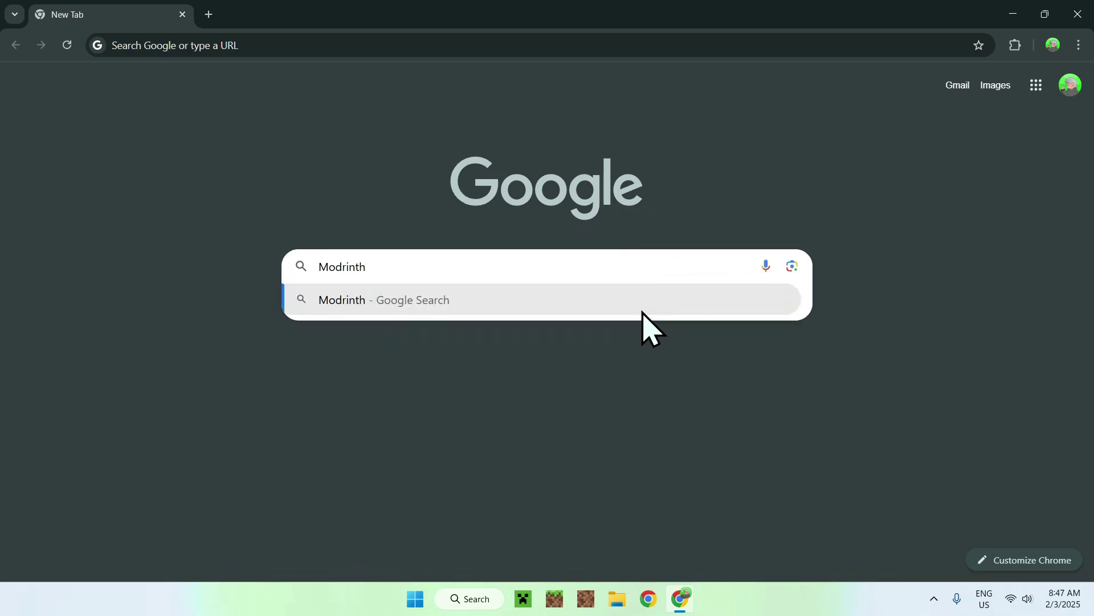
key(Return)
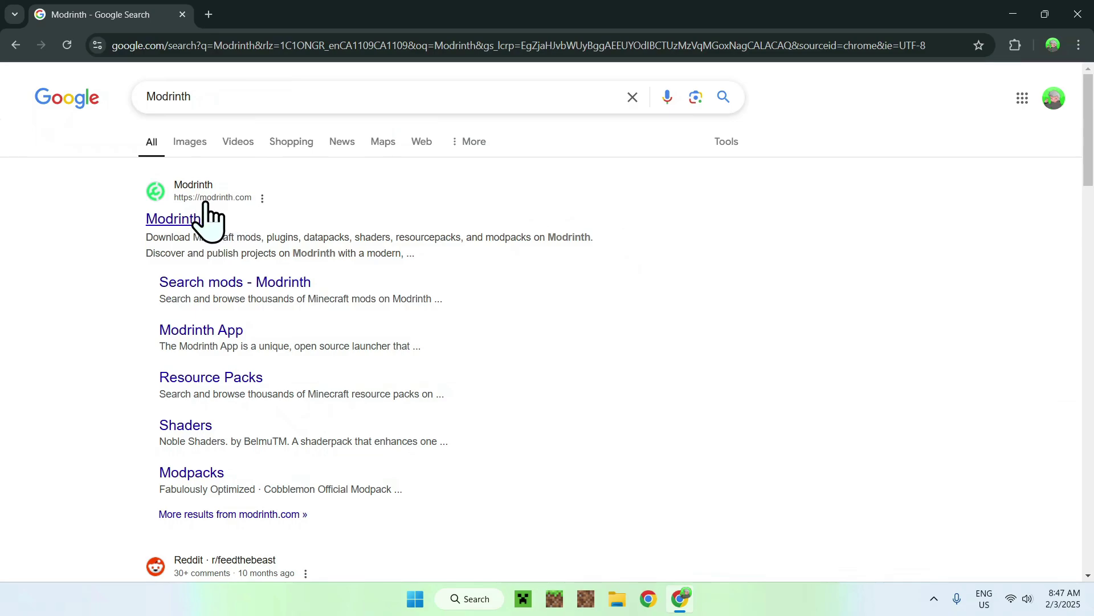
click(172, 222)
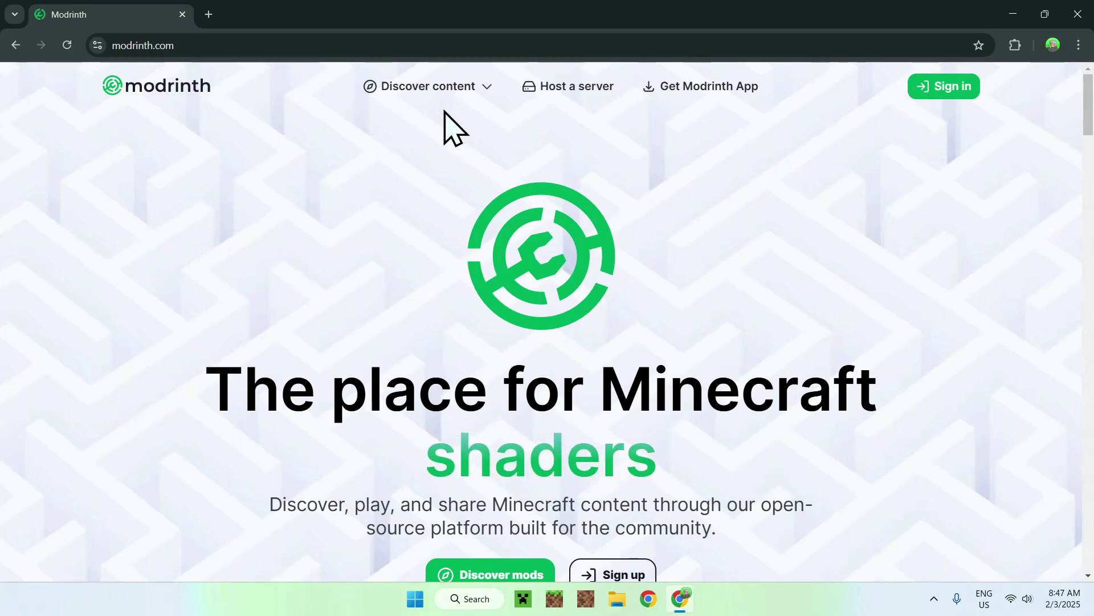
Browse Modrinth's shaders and search them for Lux V1
click(422, 88)
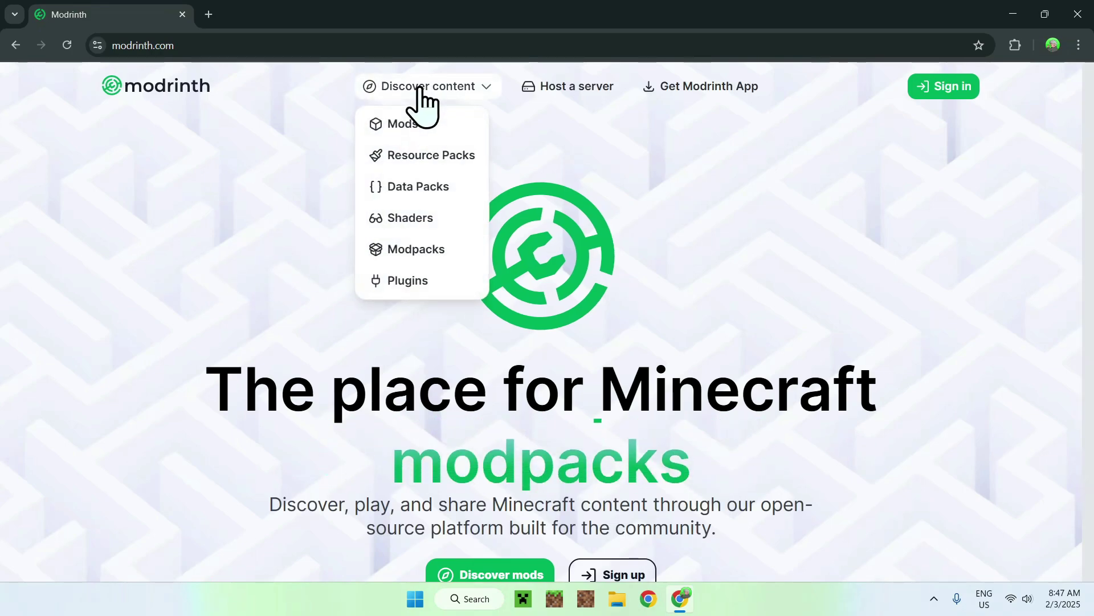
click(414, 223)
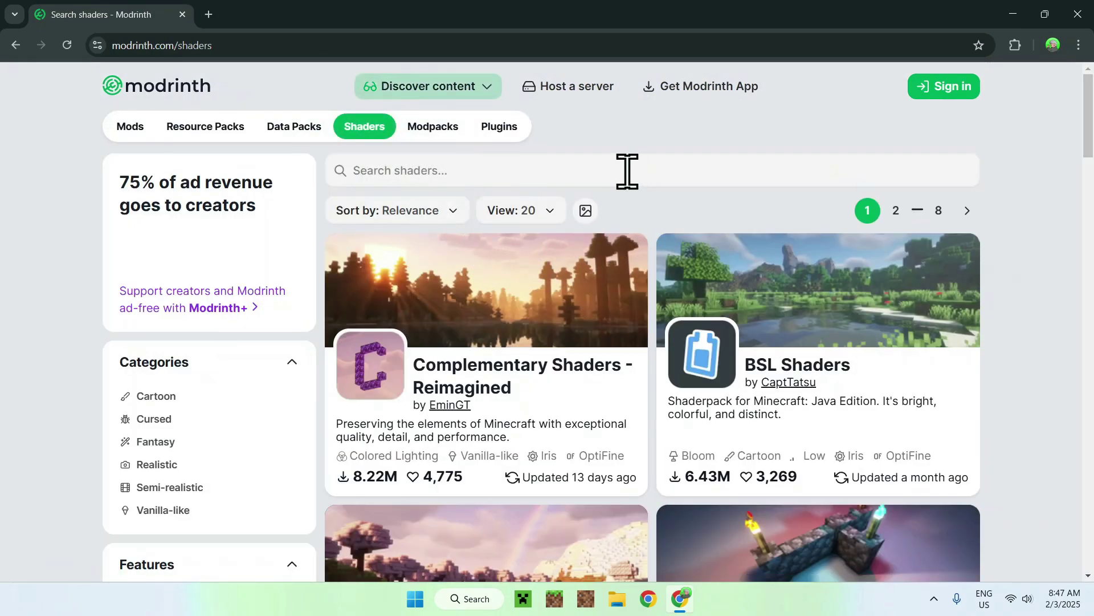
click(625, 170)
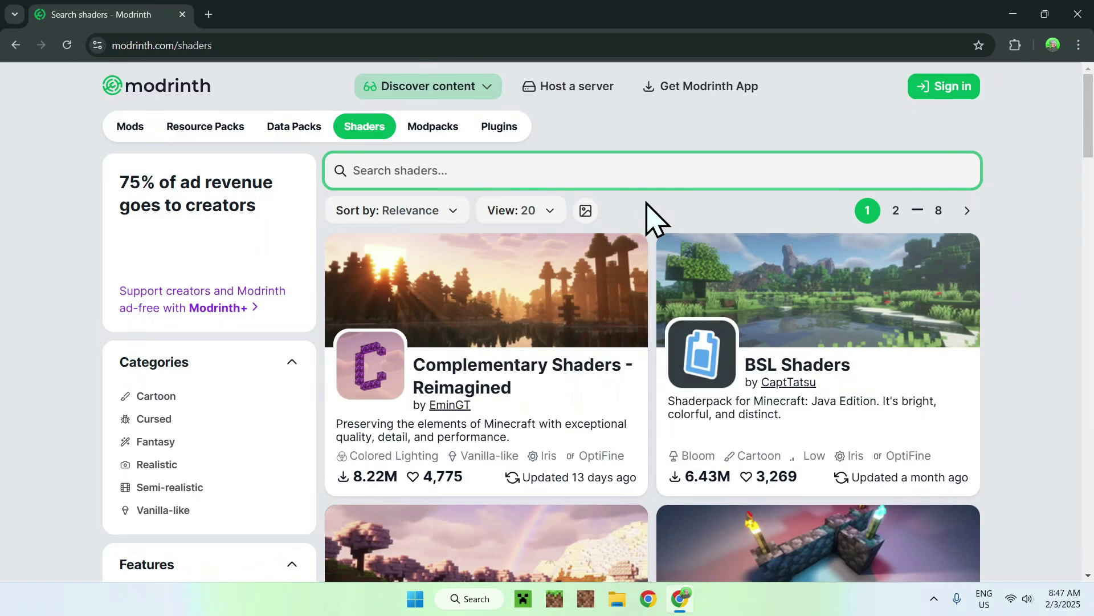
text(Lux V1)
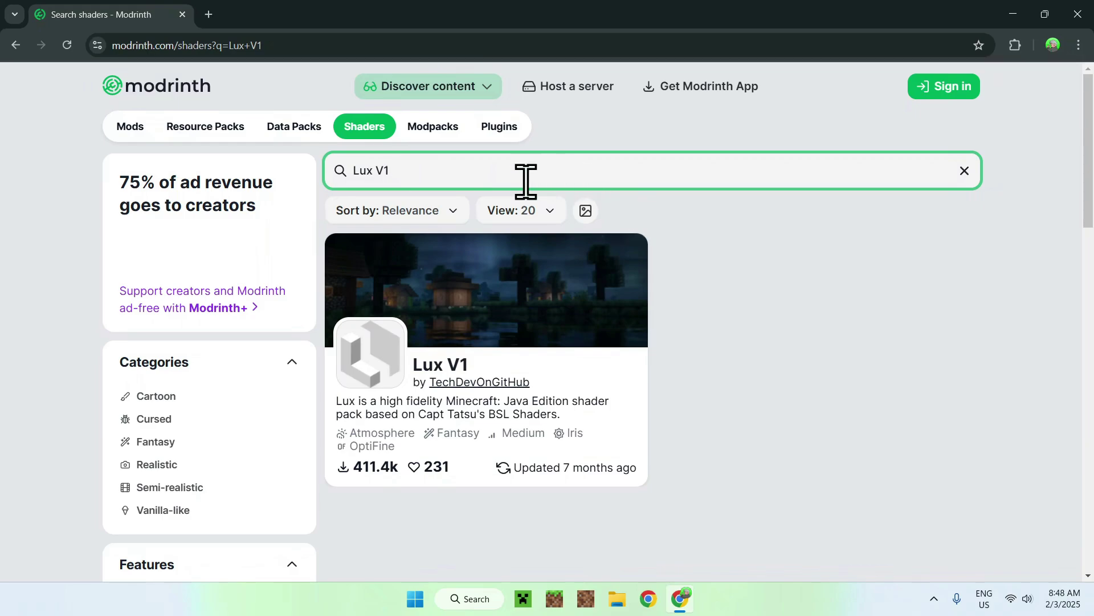
Open the Lux V1 shader's list of versions and download version 1.1p2
click(443, 371)
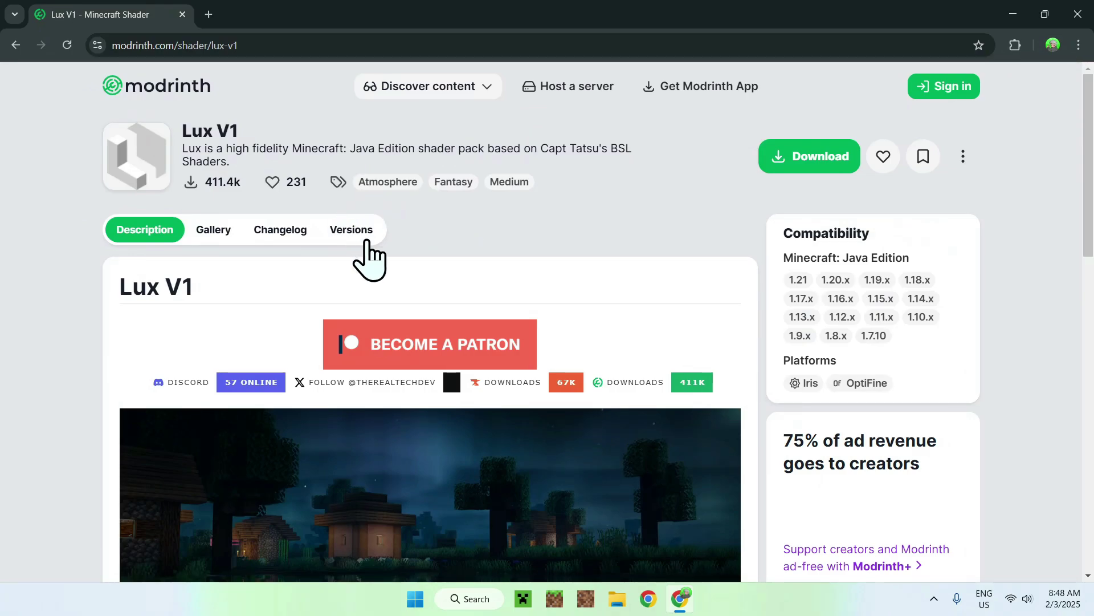
click(353, 231)
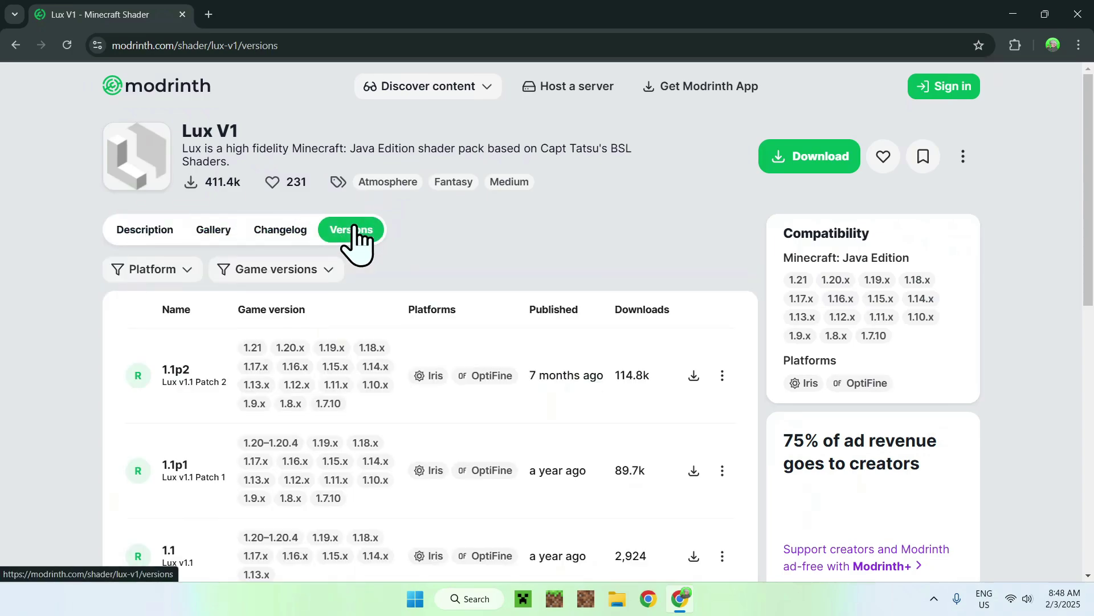
click(693, 377)
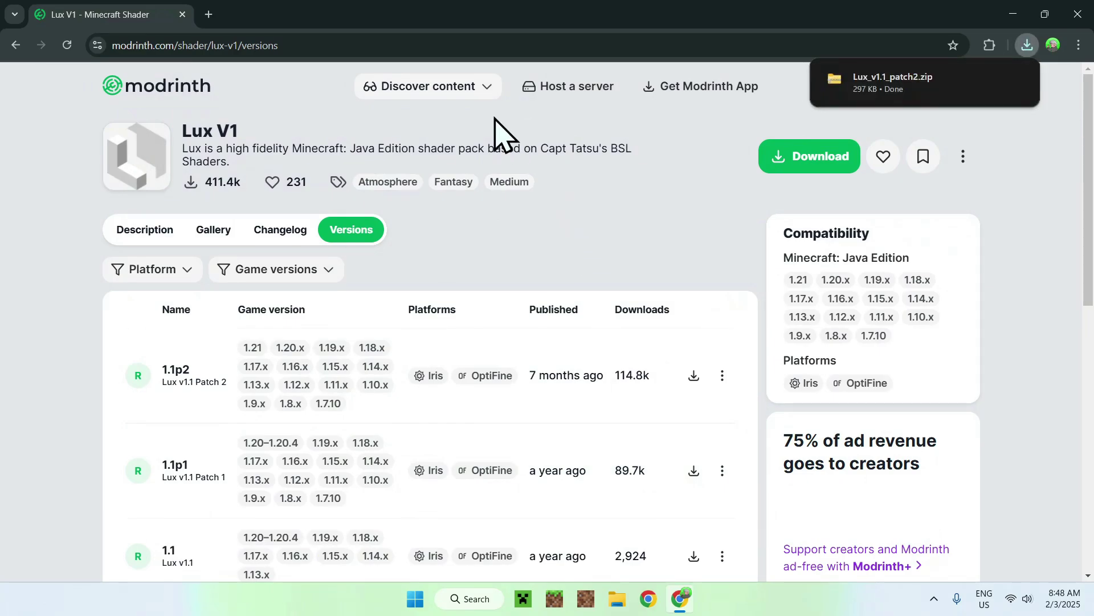
Search Google for Iris Shaders in a new browser tab
click(208, 15)
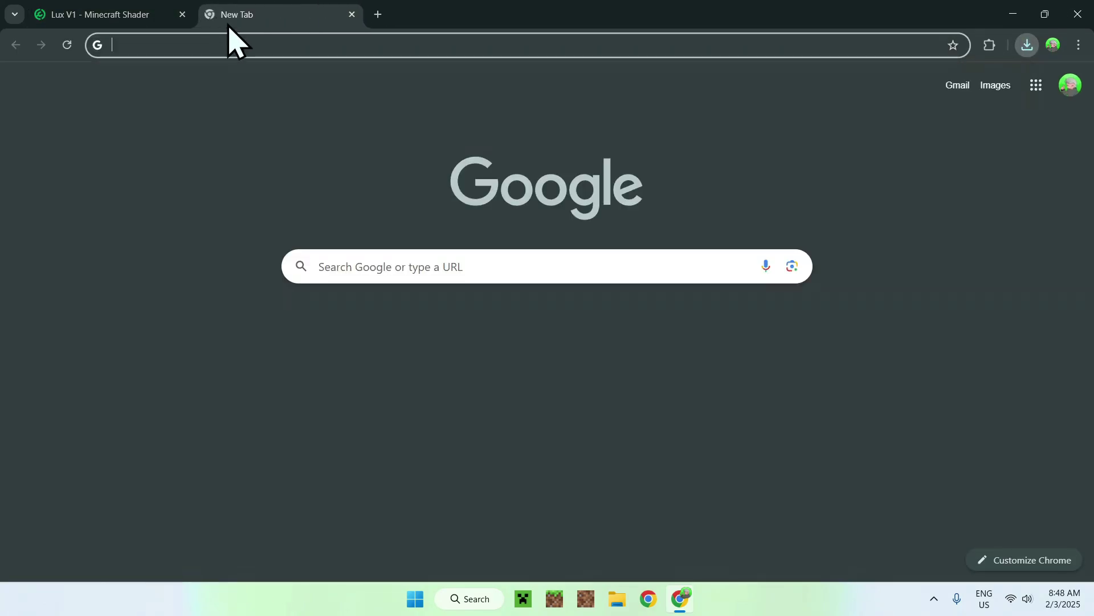
click(344, 260)
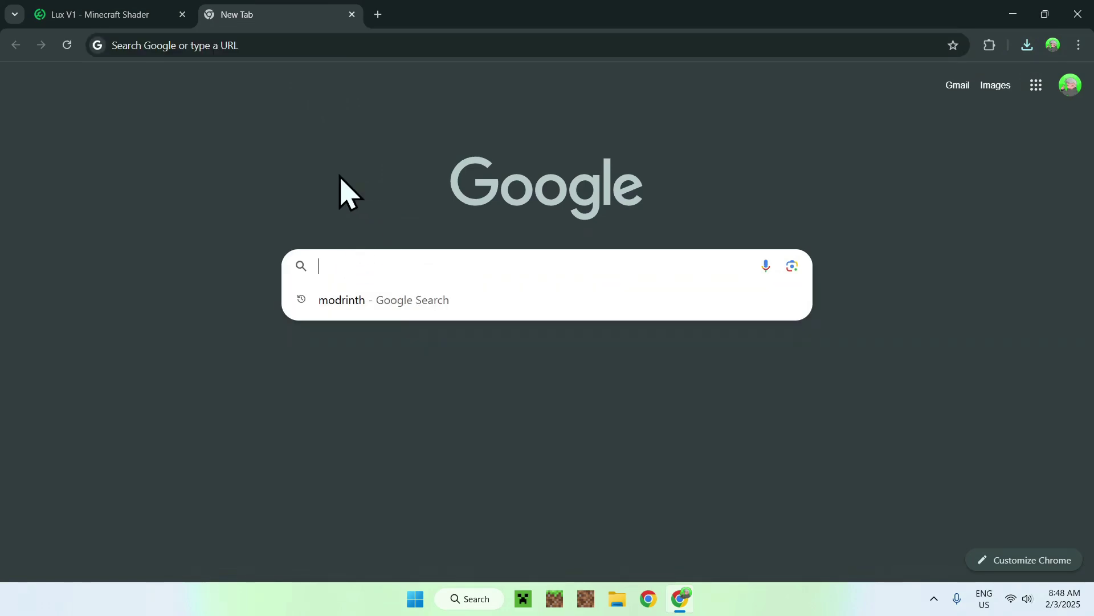
text(Ir)
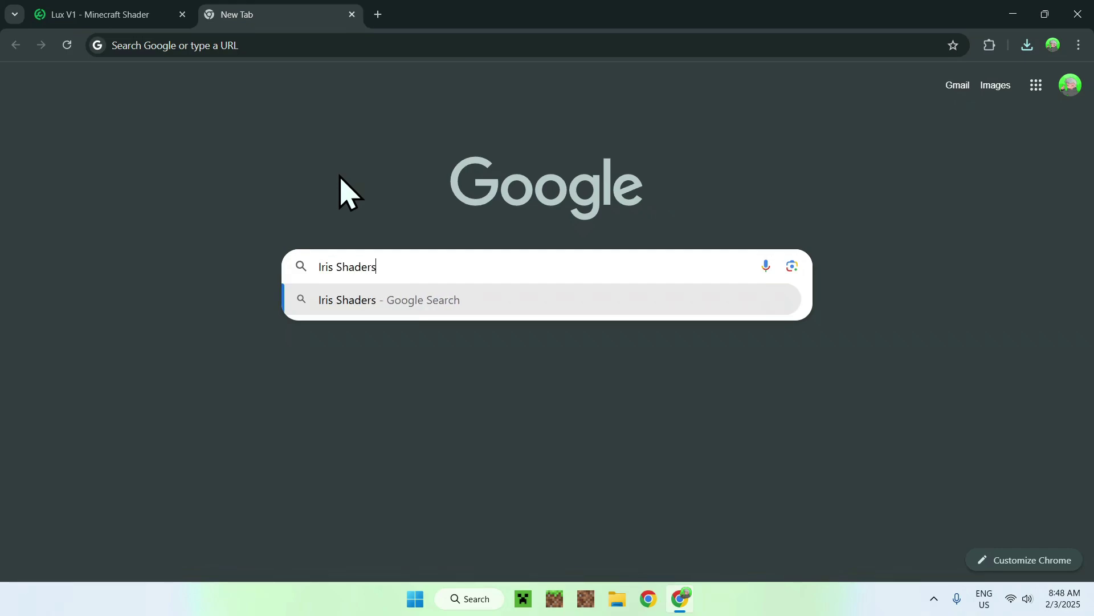
text(is Shaders)
key(Return)
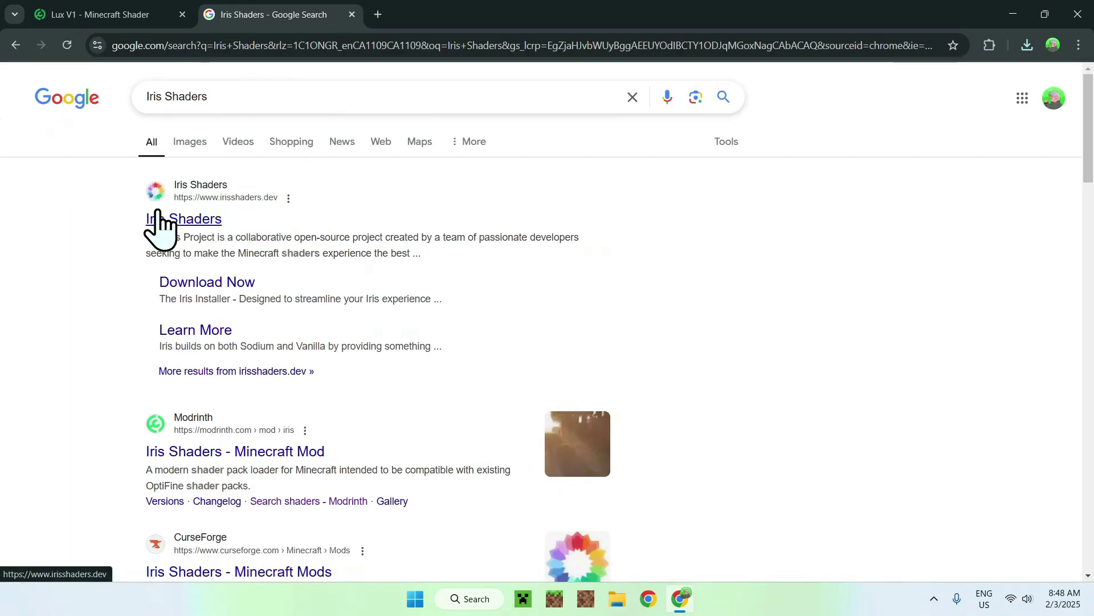
Open the irisshaders.dev site and download the Iris installer as a universal JAR
click(189, 219)
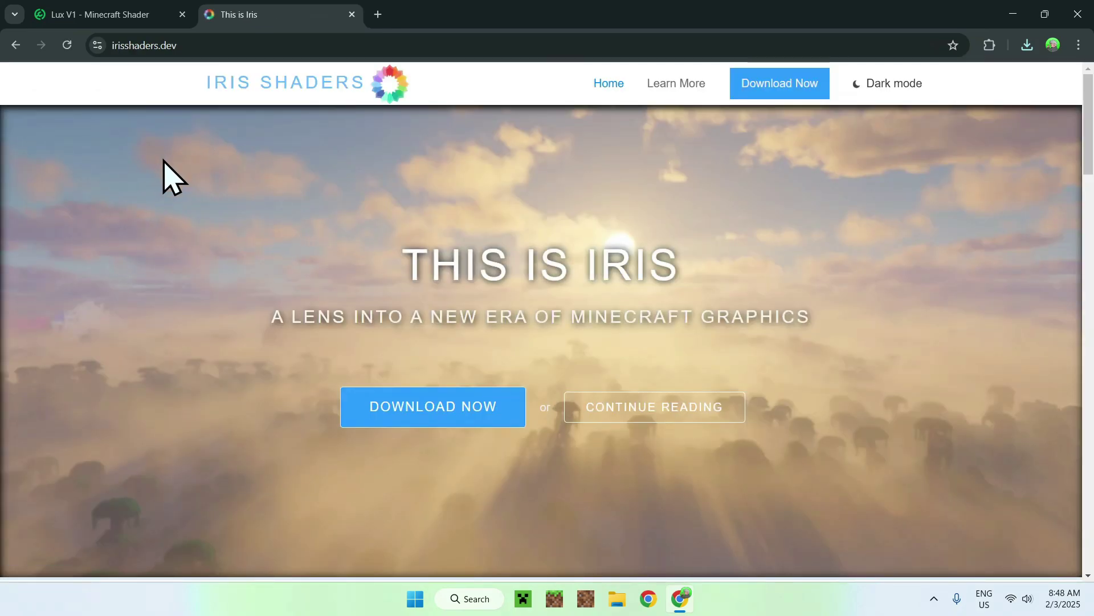
click(422, 423)
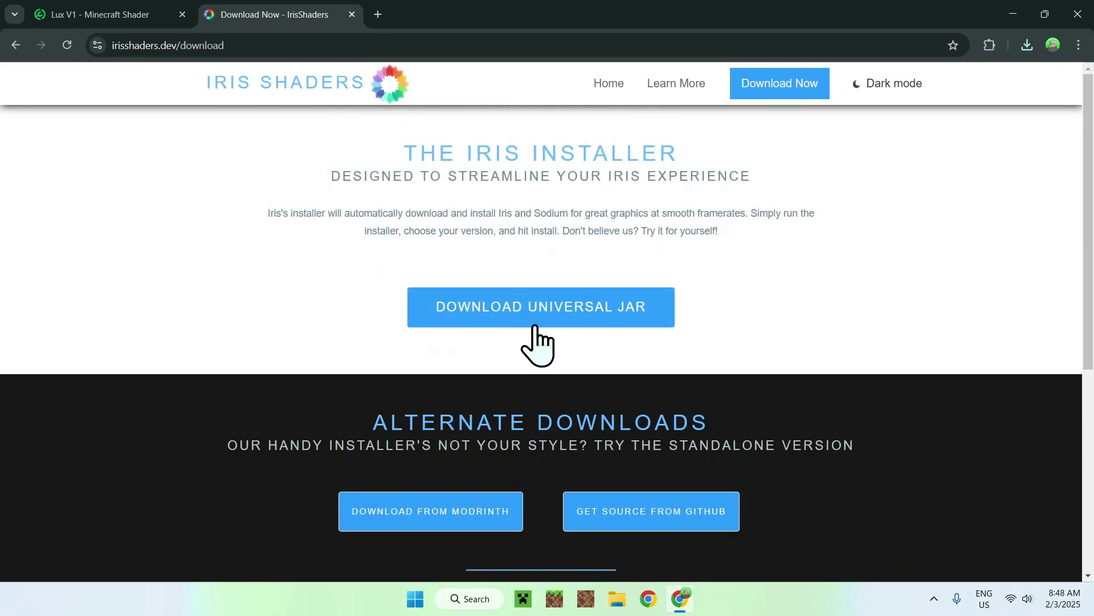
click(535, 326)
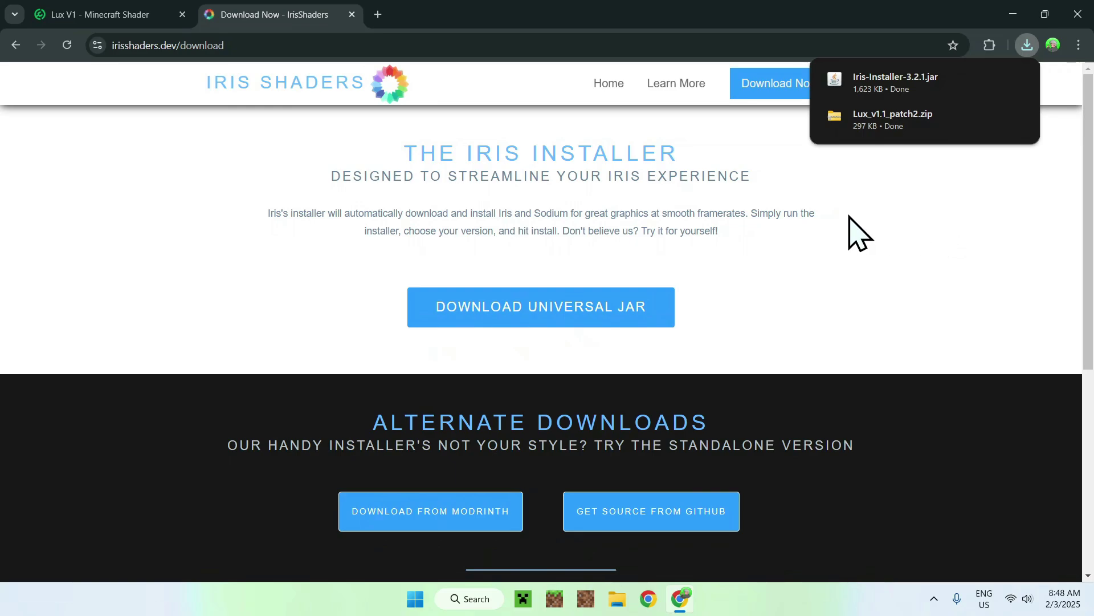
Search Google for JDK 23 in a new browser tab and open Oracle's Java Downloads page
click(377, 15)
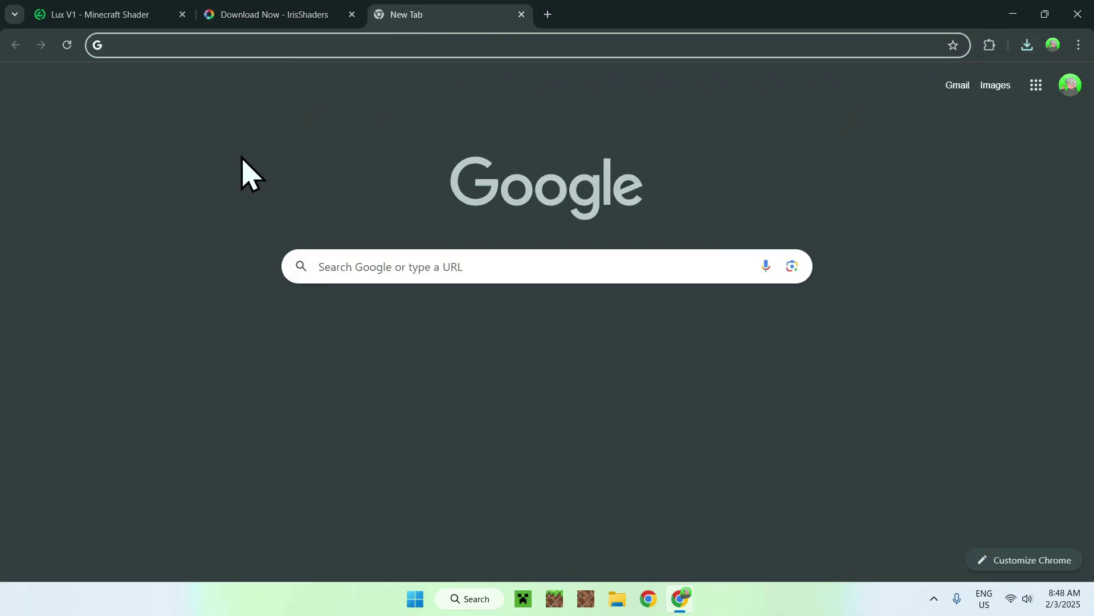
click(338, 266)
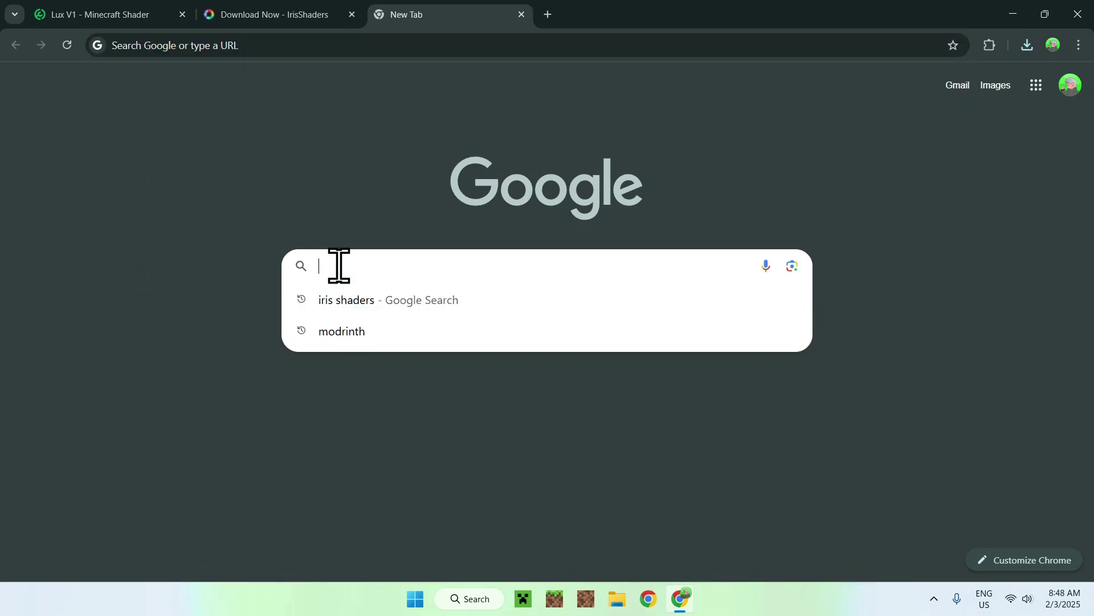
text(JDK 23)
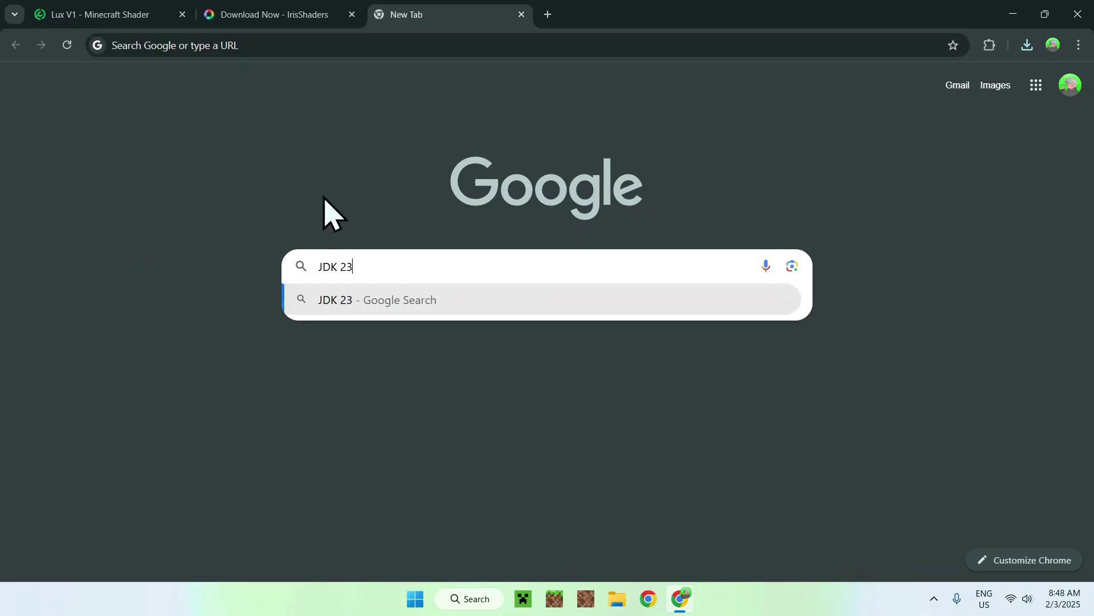
key(Return)
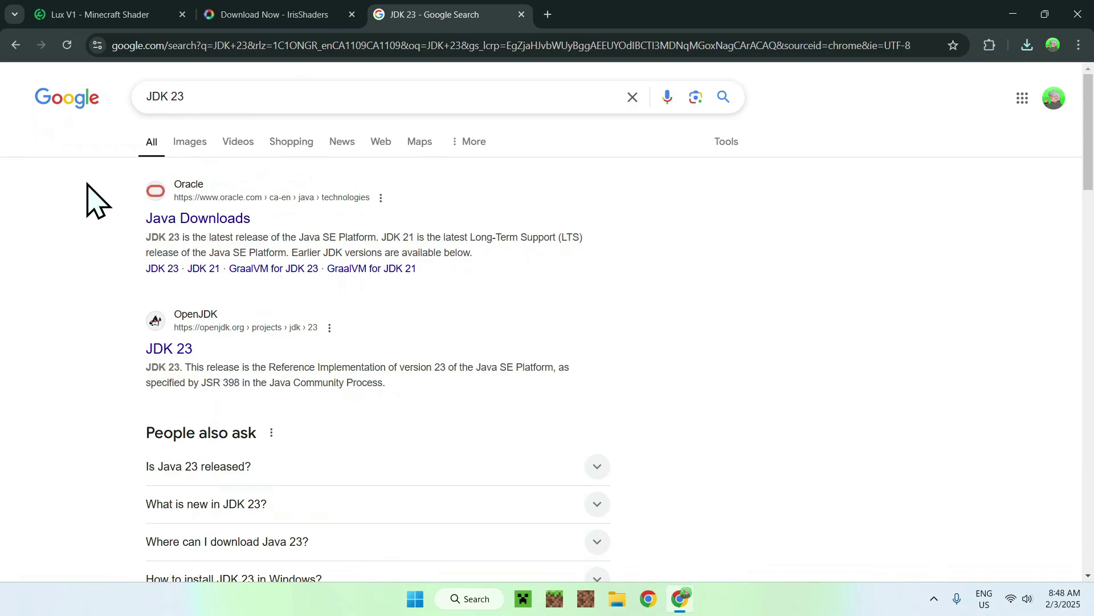
click(184, 223)
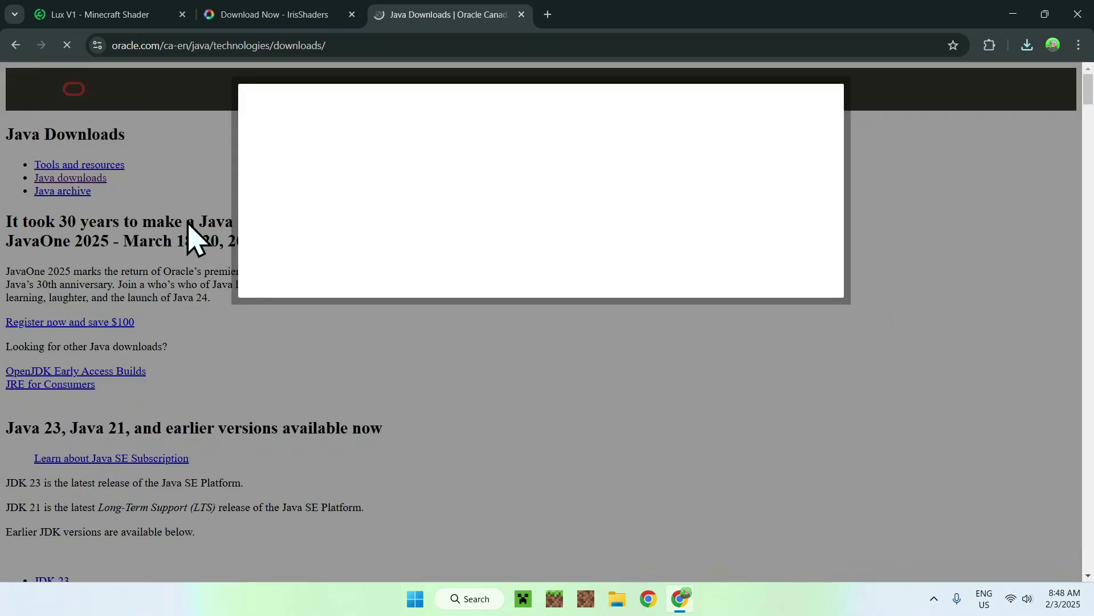
click(279, 275)
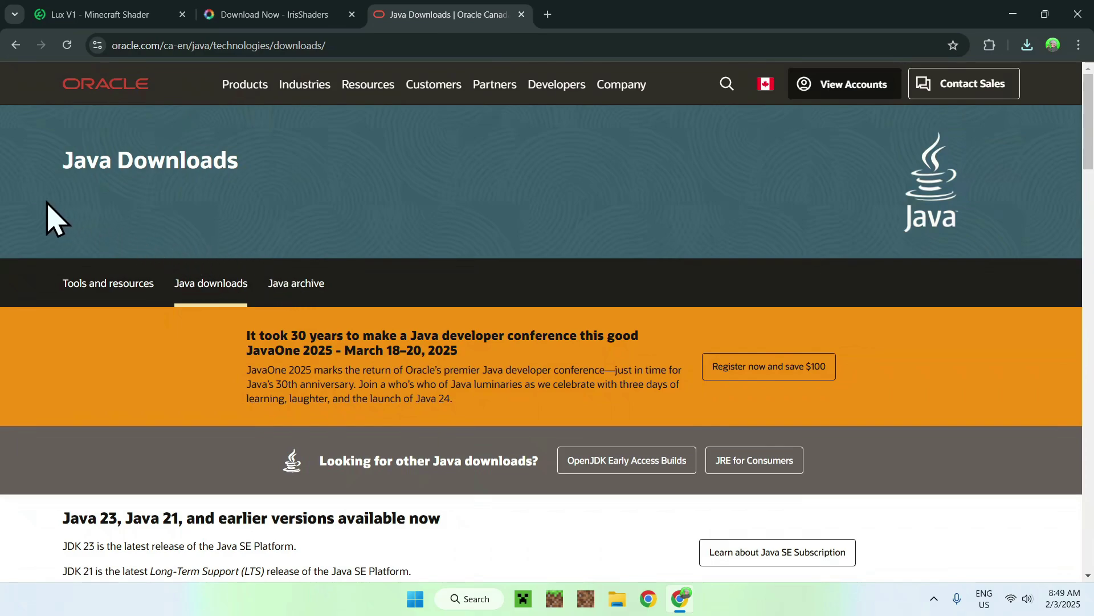
Examine the JDK 23 download options for Windows and macOS, highlighting the x64 Installer entry for Windows
scroll(50, 220, down, 6)
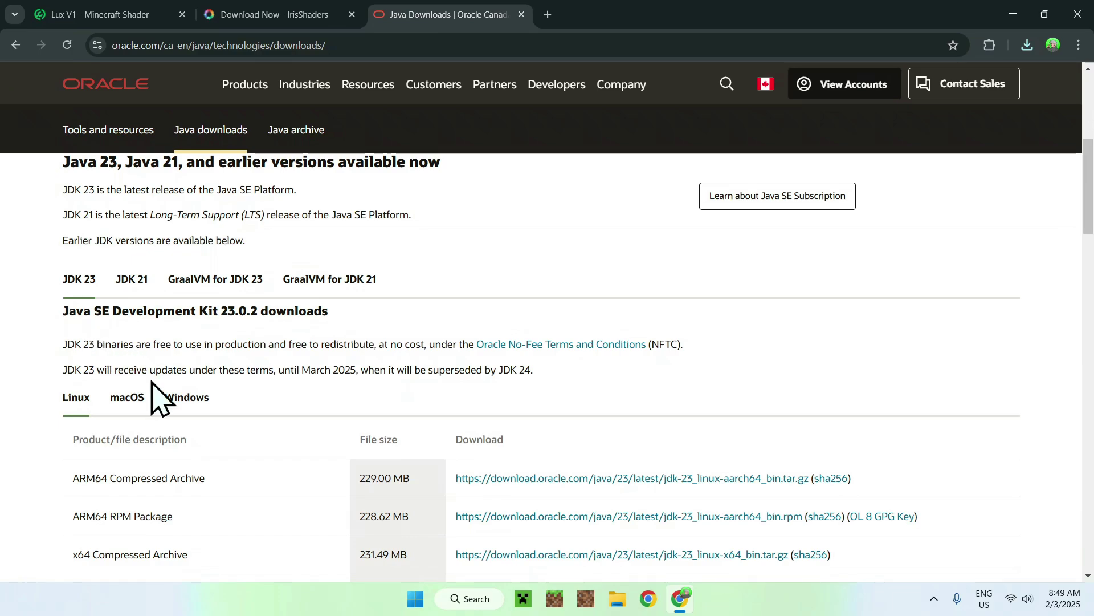
click(182, 399)
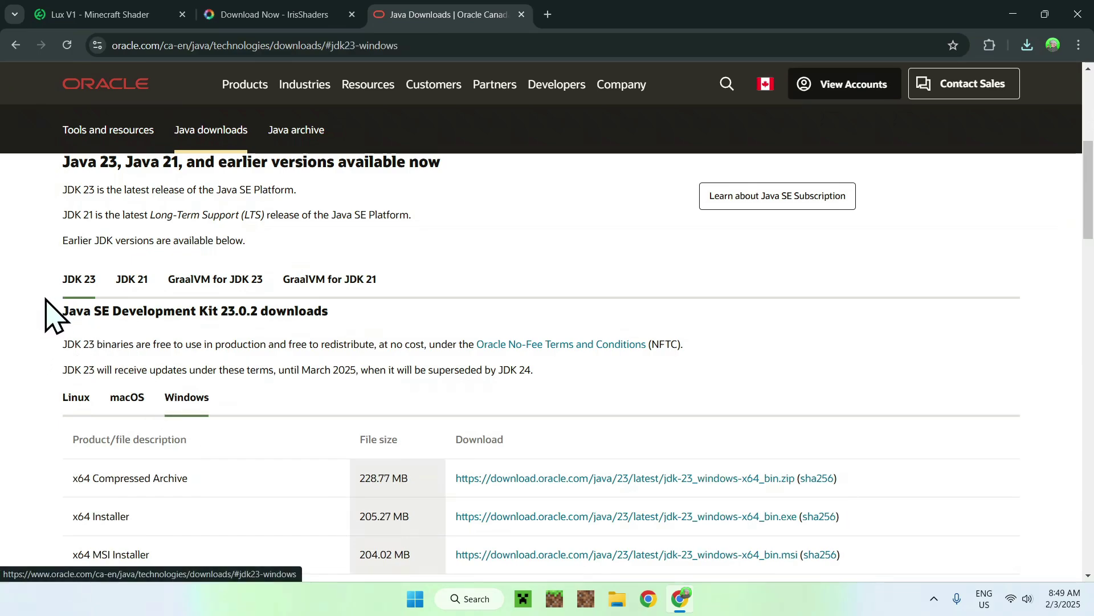
scroll(42, 379, down, 2)
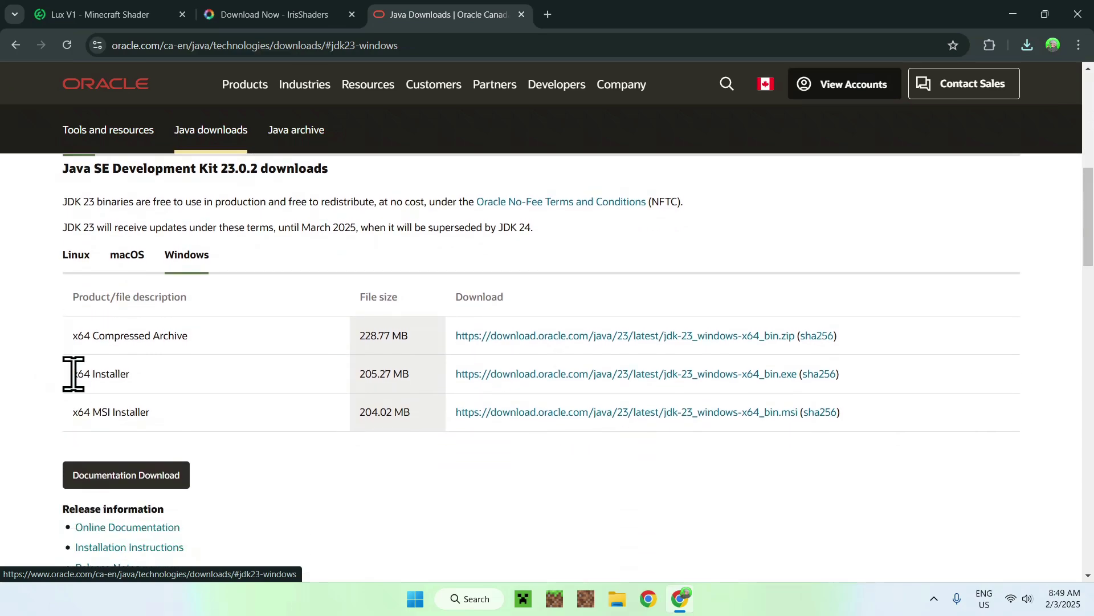
drag(74, 374, 133, 374)
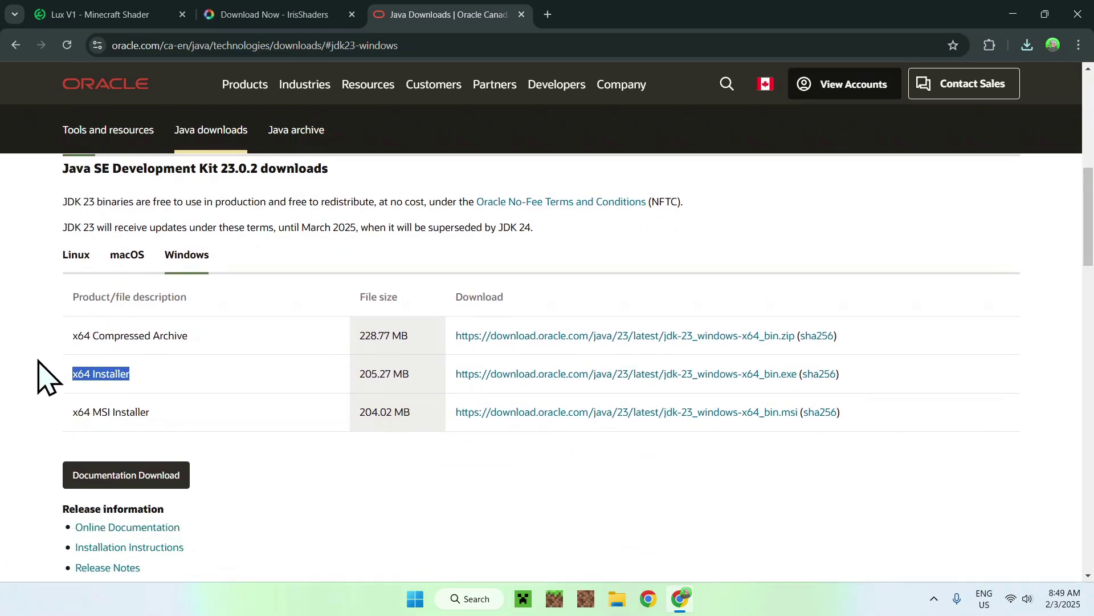
scroll(42, 378, up, 2)
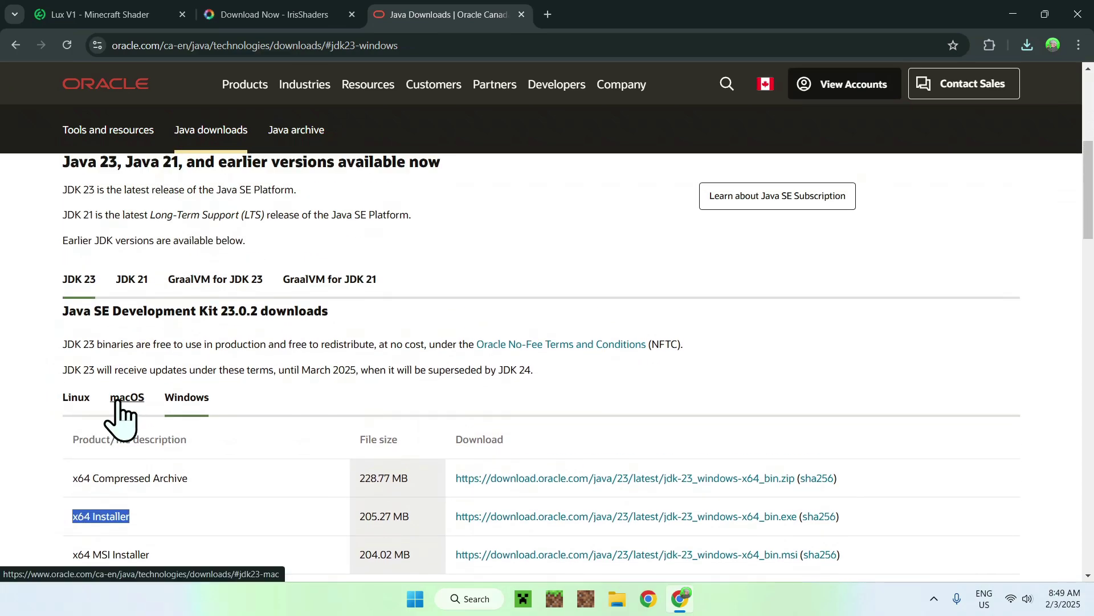
click(117, 402)
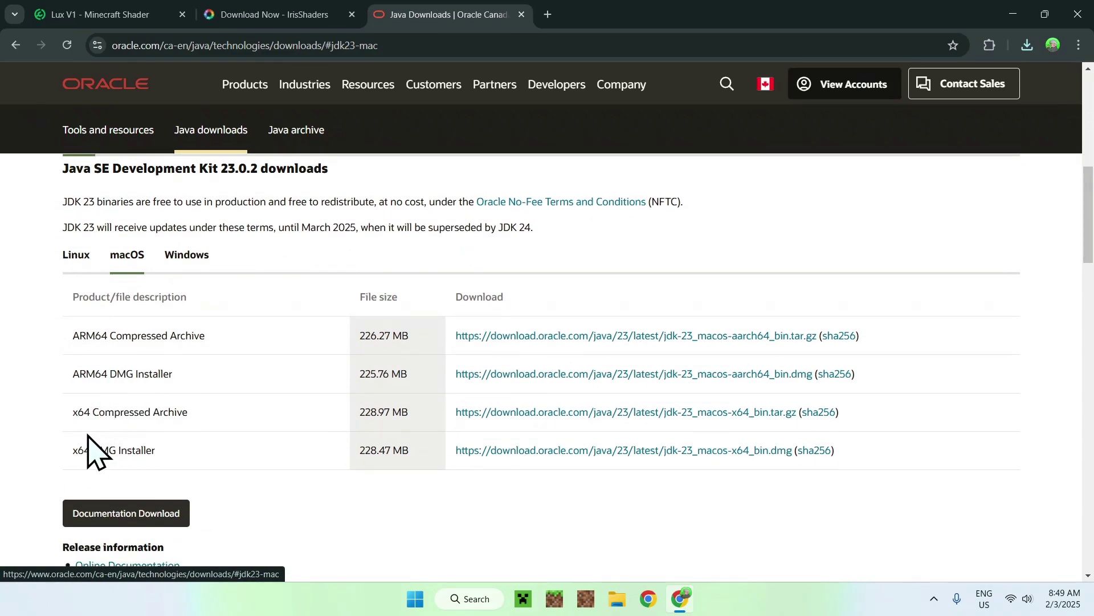
scroll(57, 399, up, 2)
click(169, 399)
scroll(40, 403, down, 1)
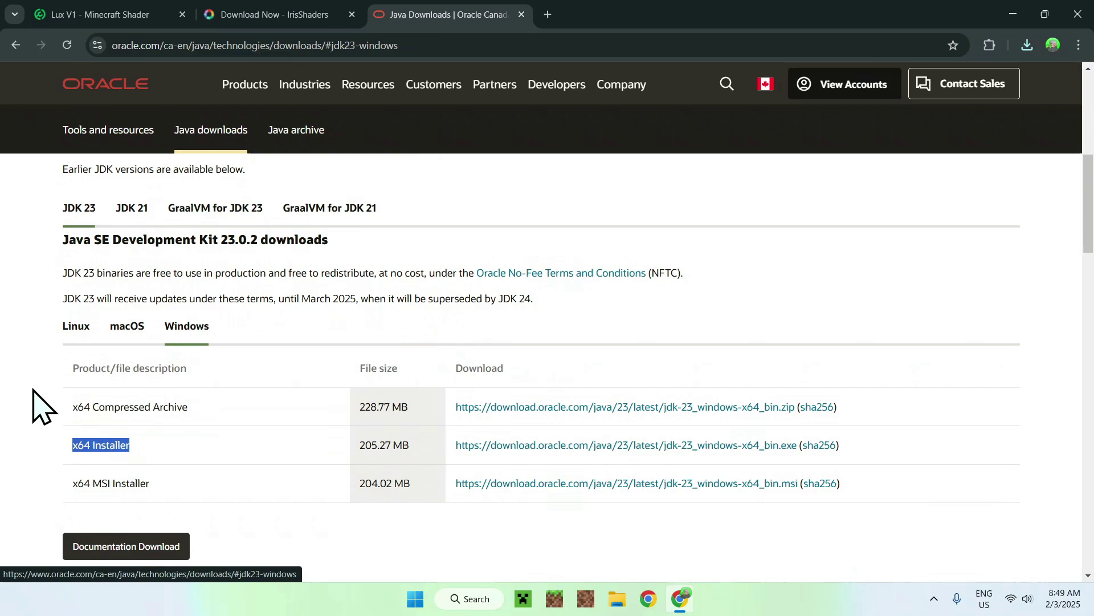
scroll(45, 444, up, 8)
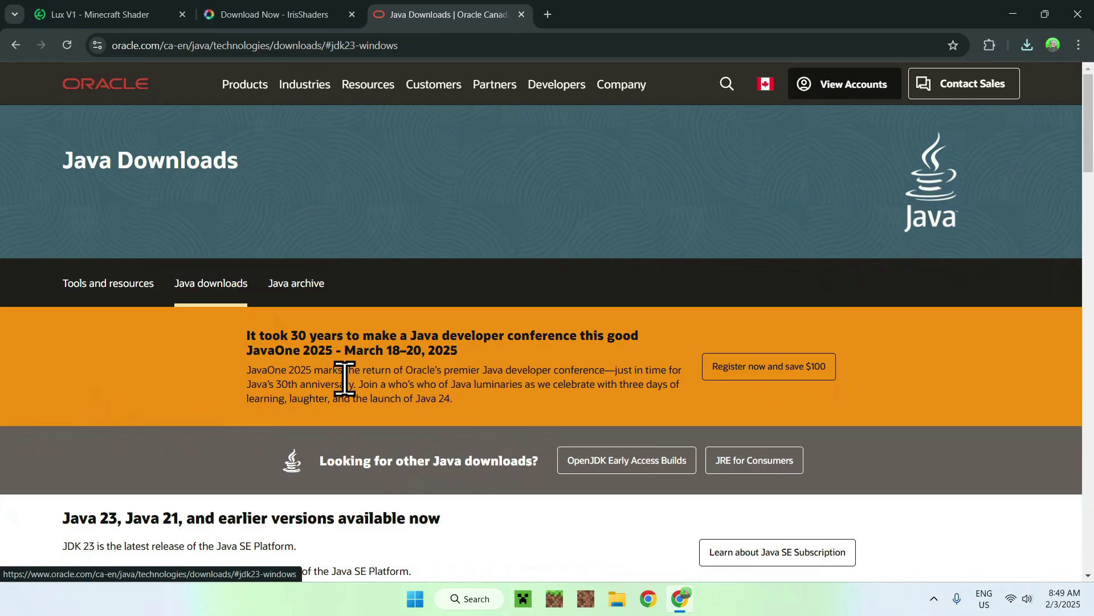
Close the browser, open the Downloads folder in File Explorer and run Iris-Installer-3.2.1.jar
click(1077, 15)
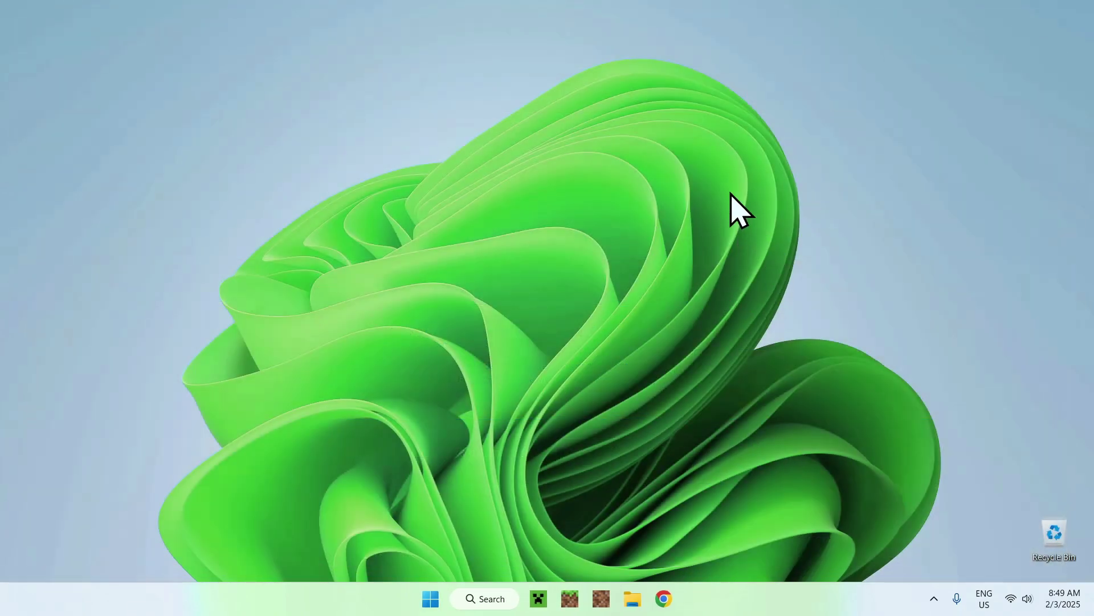
click(632, 599)
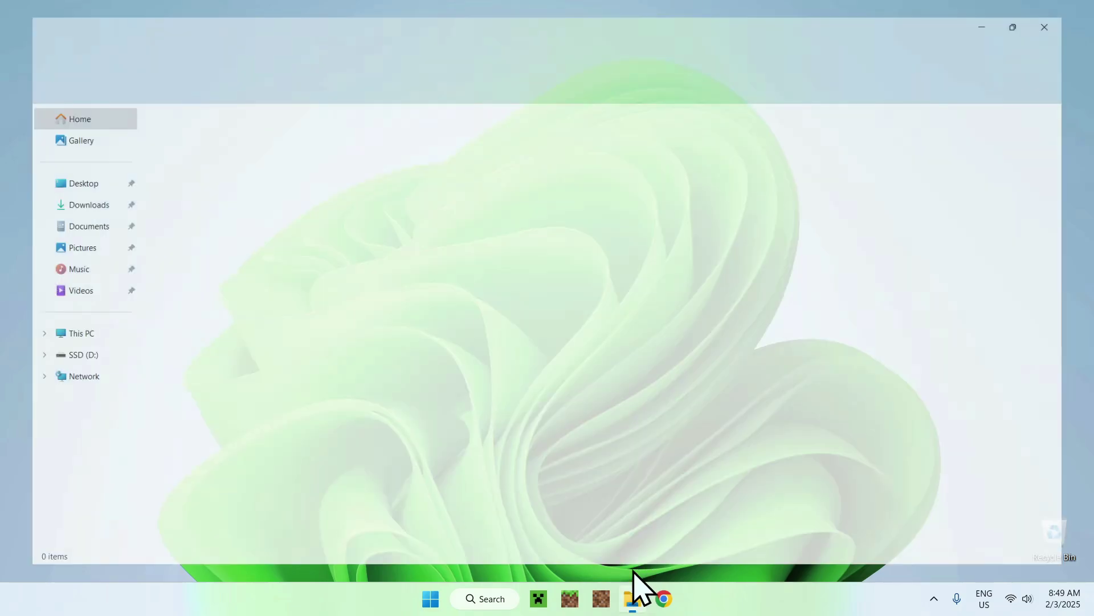
click(64, 203)
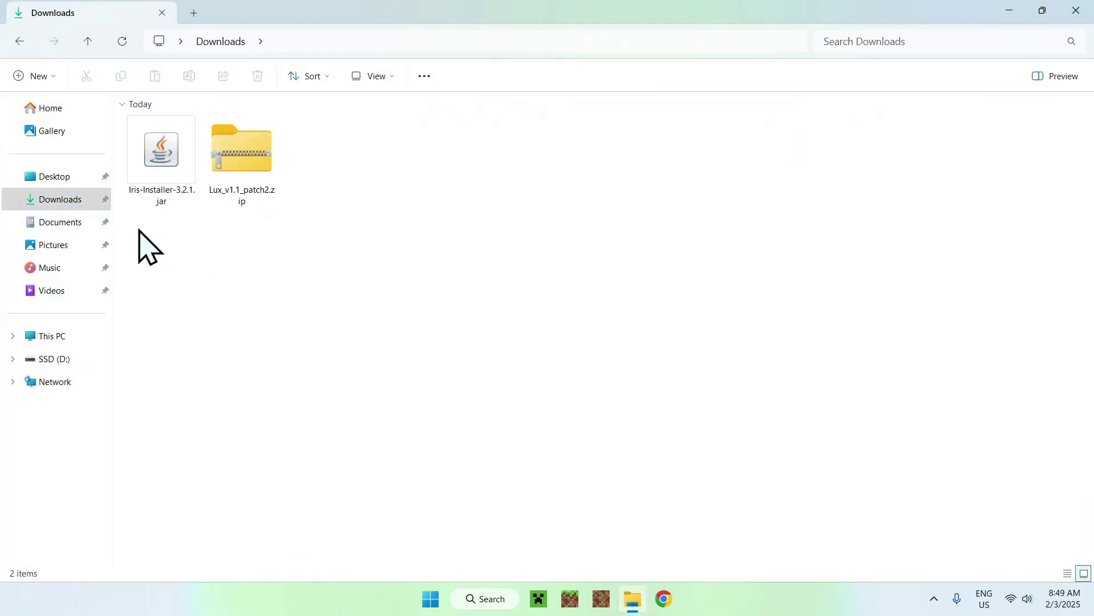
drag(137, 227, 249, 250)
click(158, 201)
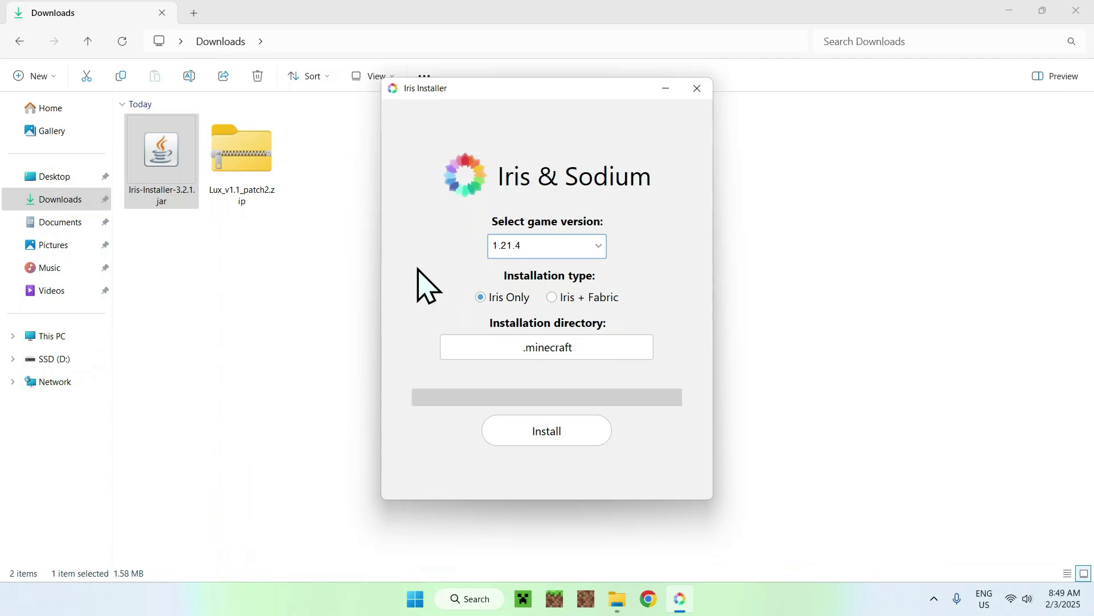
Install Iris for game version 1.21.4 as Iris Only in the .minecraft directory, and close the installer
click(501, 251)
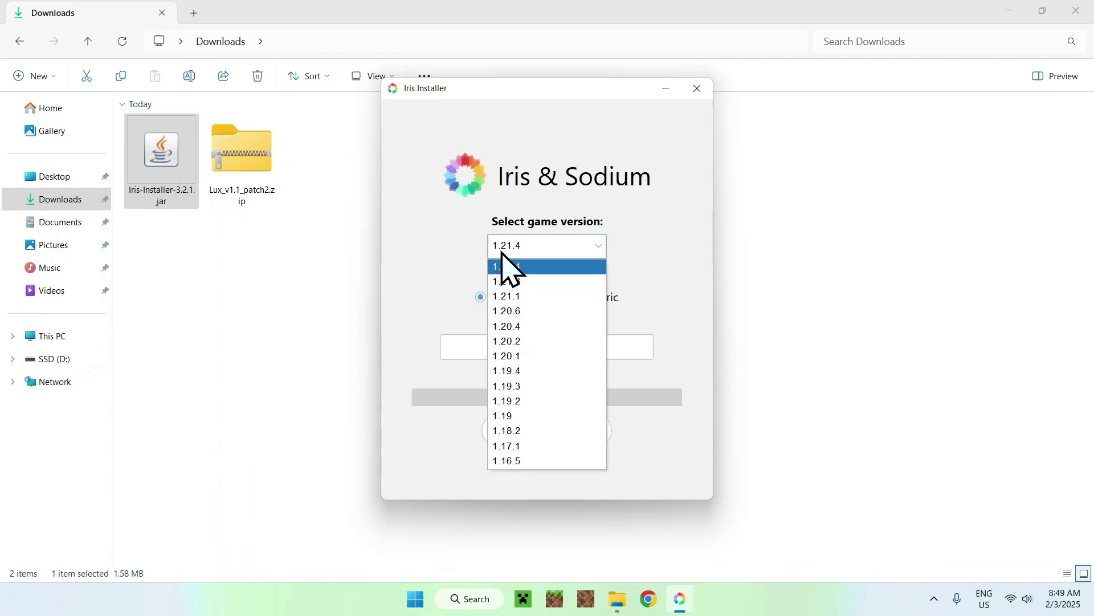
click(420, 244)
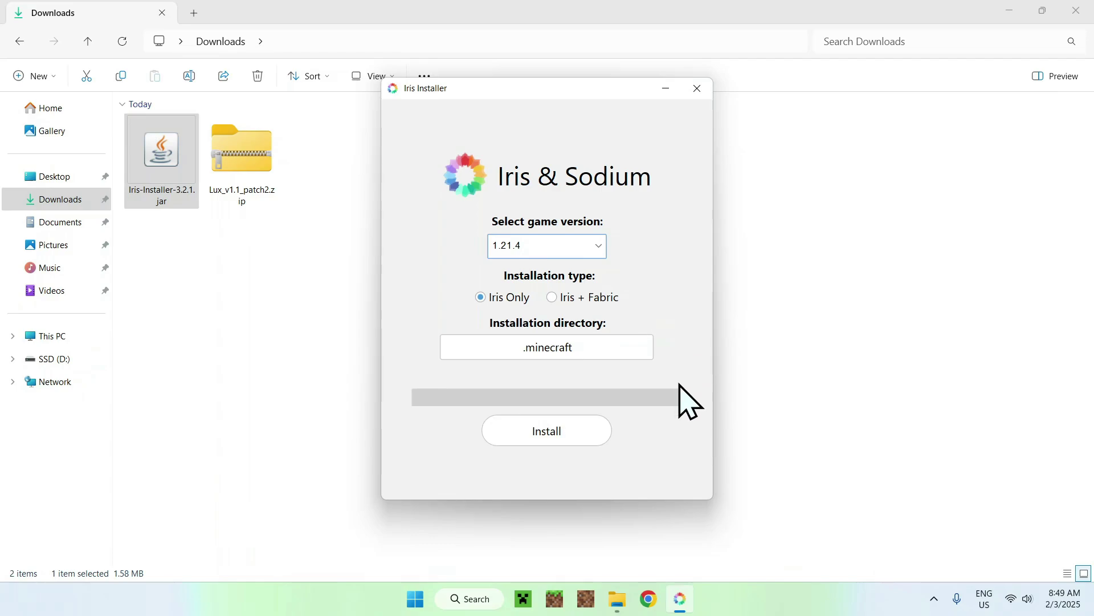
click(548, 435)
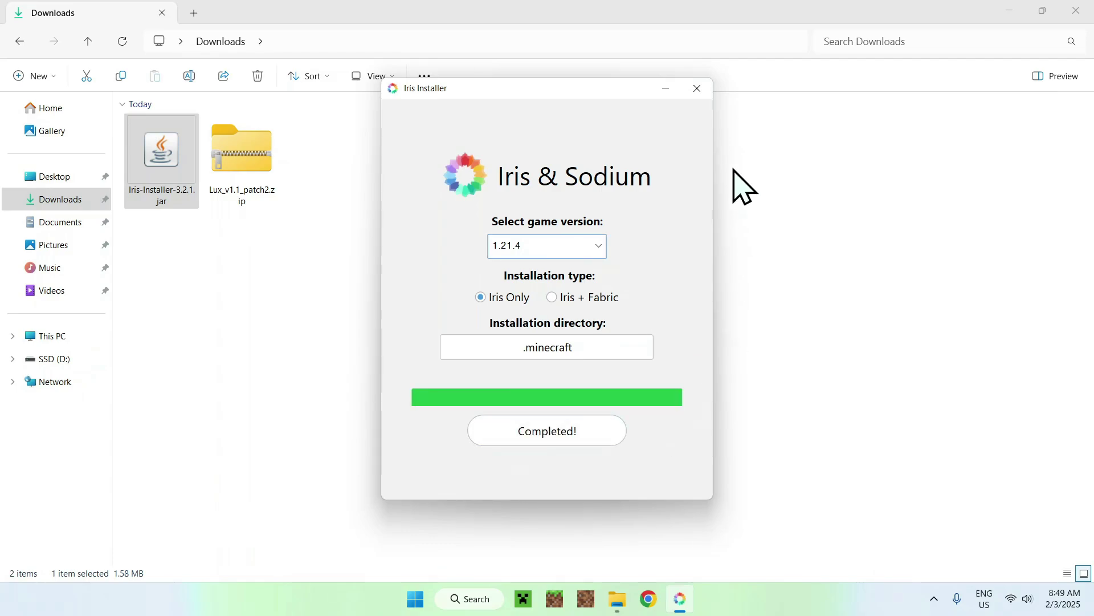
click(698, 89)
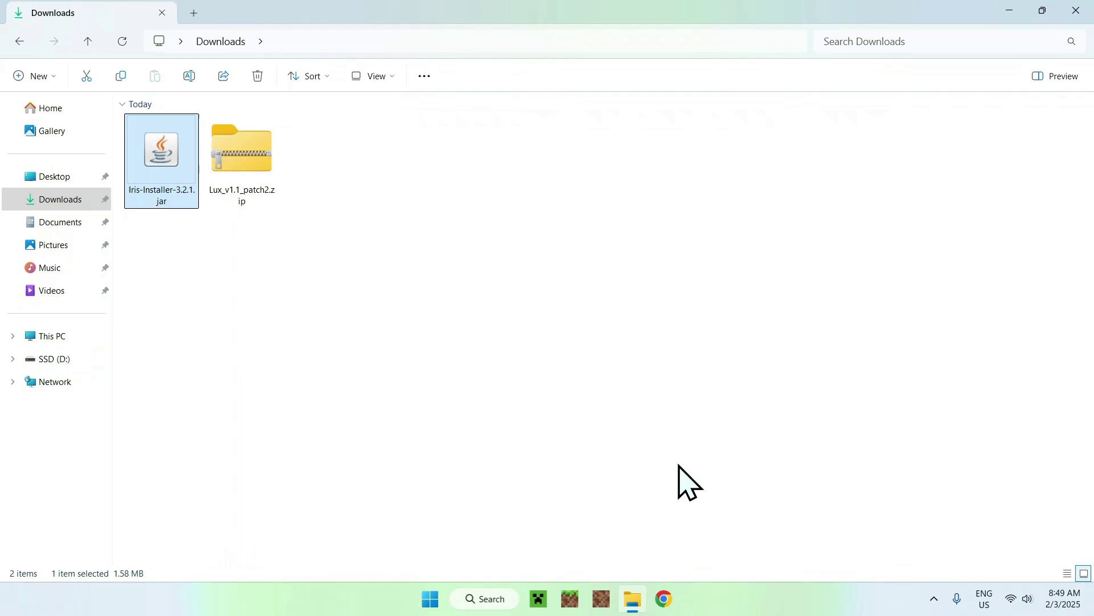
In the Minecraft Launcher, open the game folder of the Iris & Sodium for 1.21.4 installation and enter its shaderpacks folder
click(539, 599)
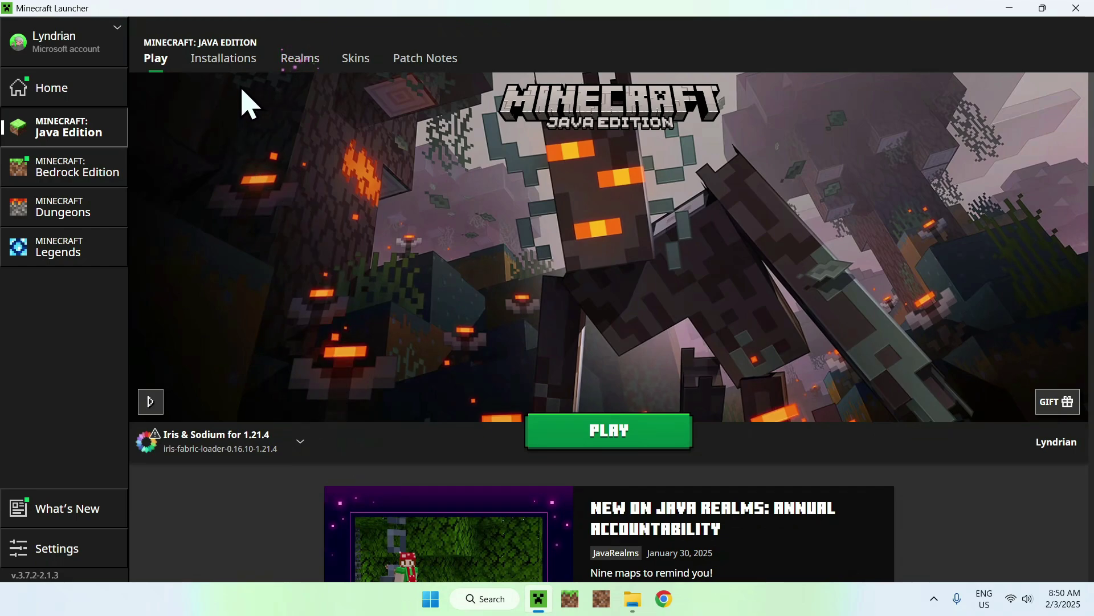
click(218, 62)
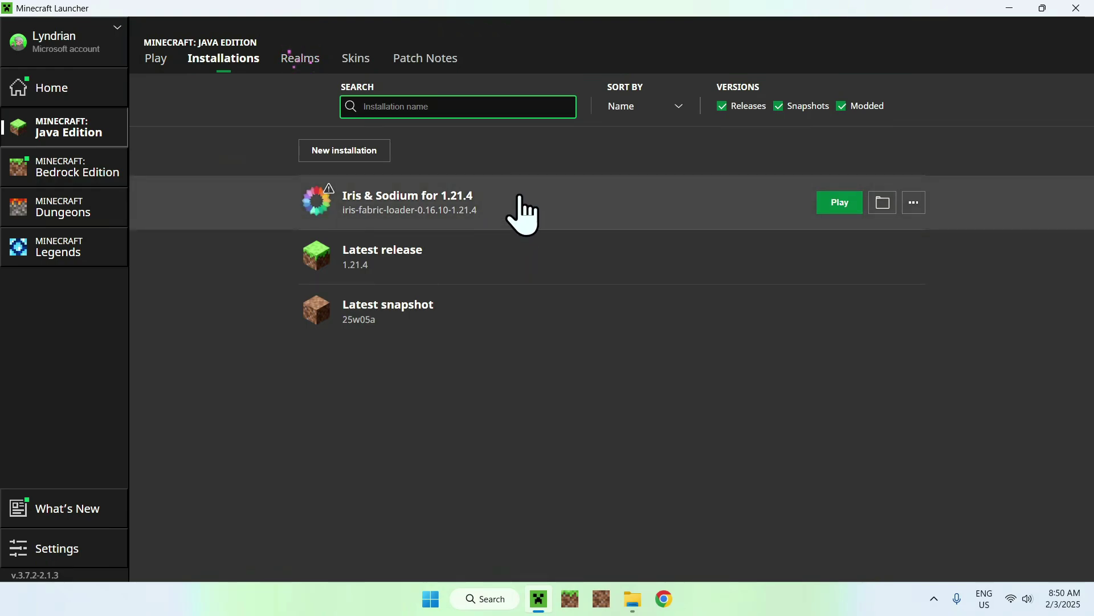
click(882, 204)
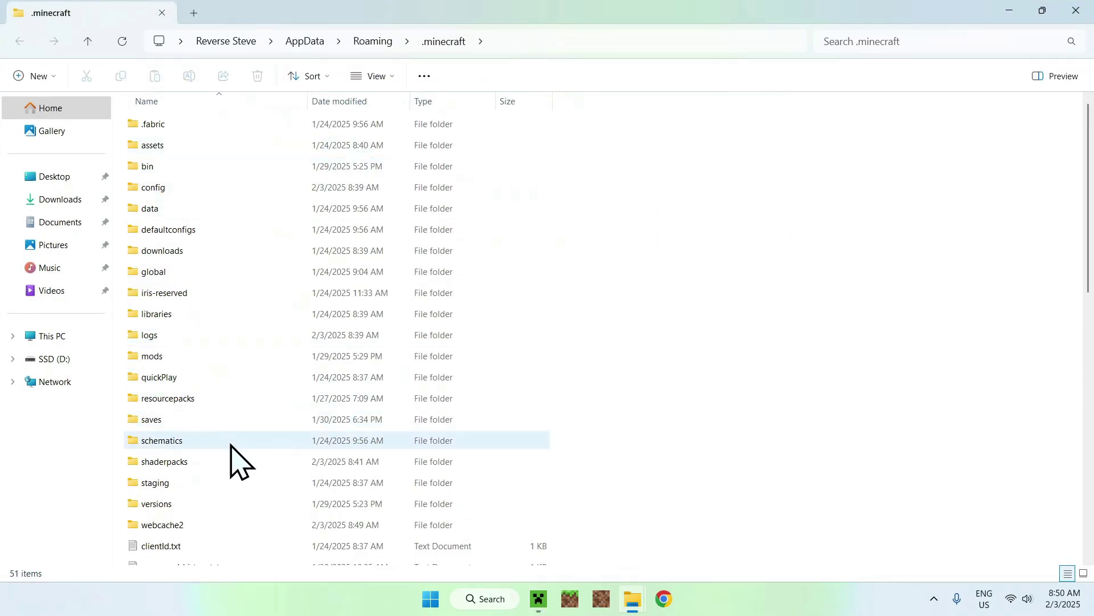
click(285, 460)
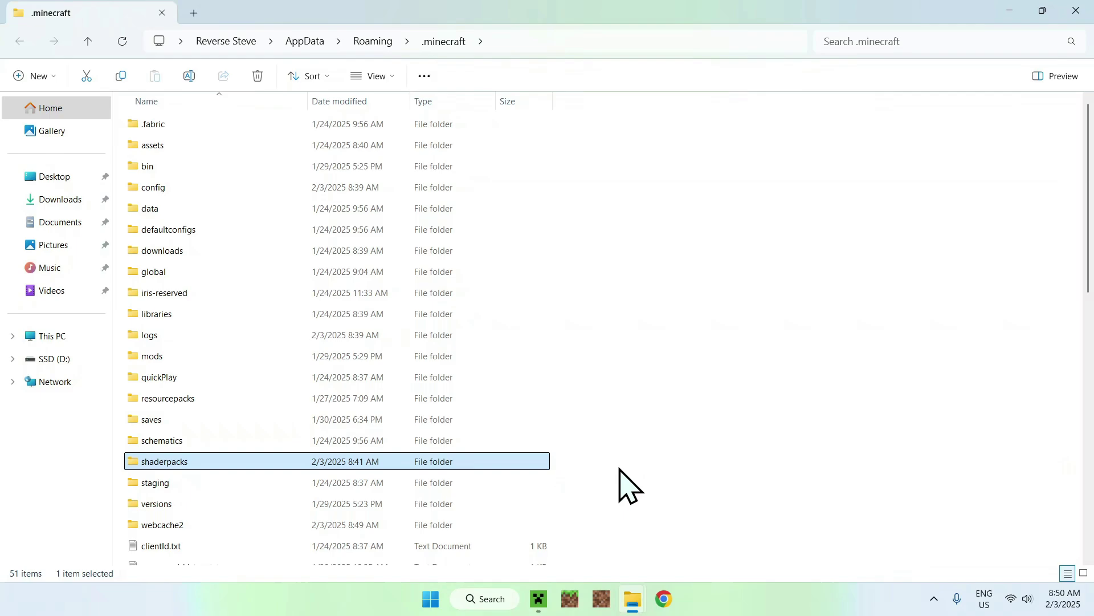
double_click(290, 465)
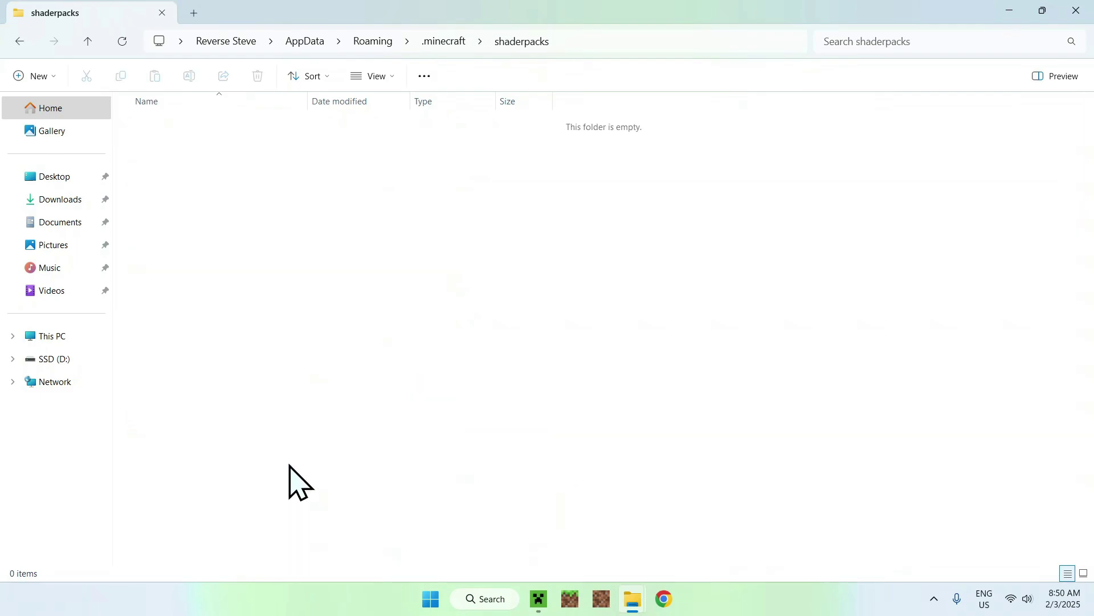
Copy Lux_v1.1_patch2.zip from Downloads into the shaderpacks folder
click(75, 201)
click(251, 128)
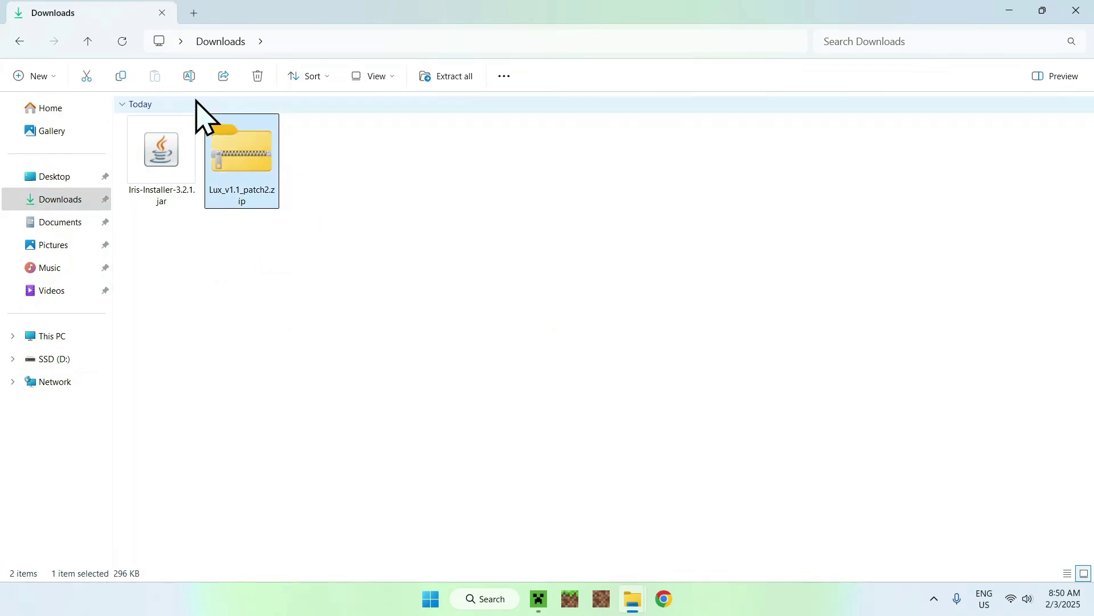
click(122, 76)
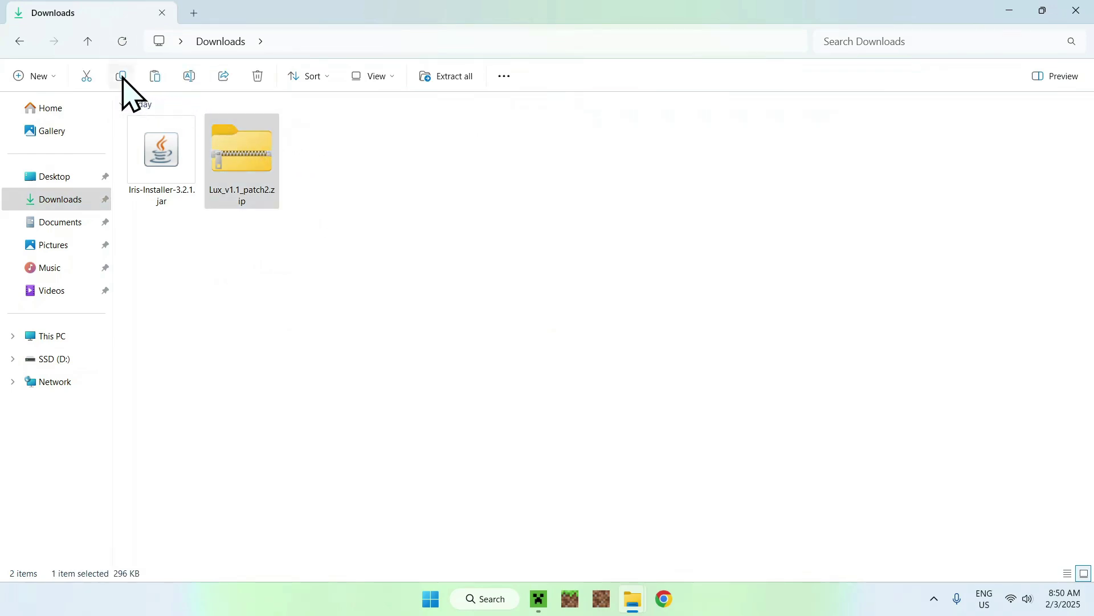
click(20, 43)
click(155, 76)
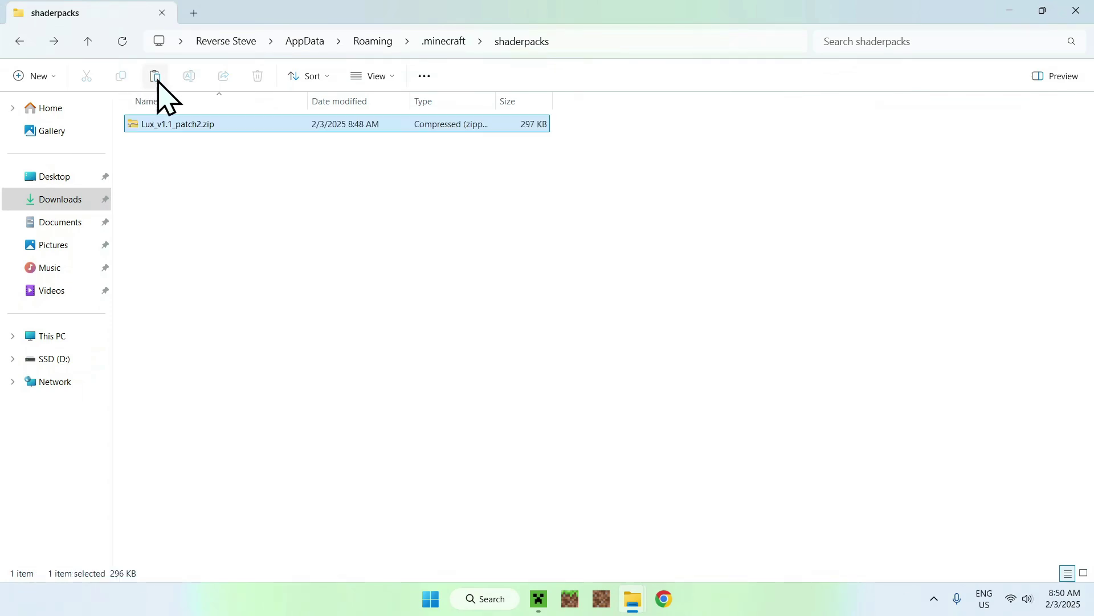
click(301, 237)
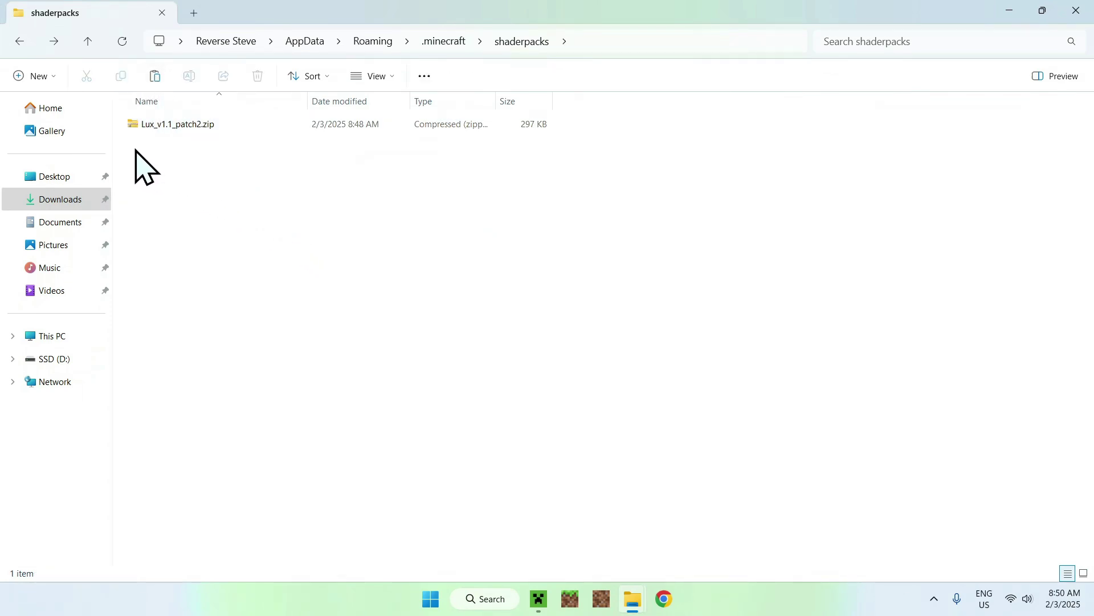
drag(161, 156, 300, 202)
Switch back to the Minecraft Launcher, start the game with Iris & Sodium for 1.21.4 and maximize the game window
click(539, 598)
click(159, 58)
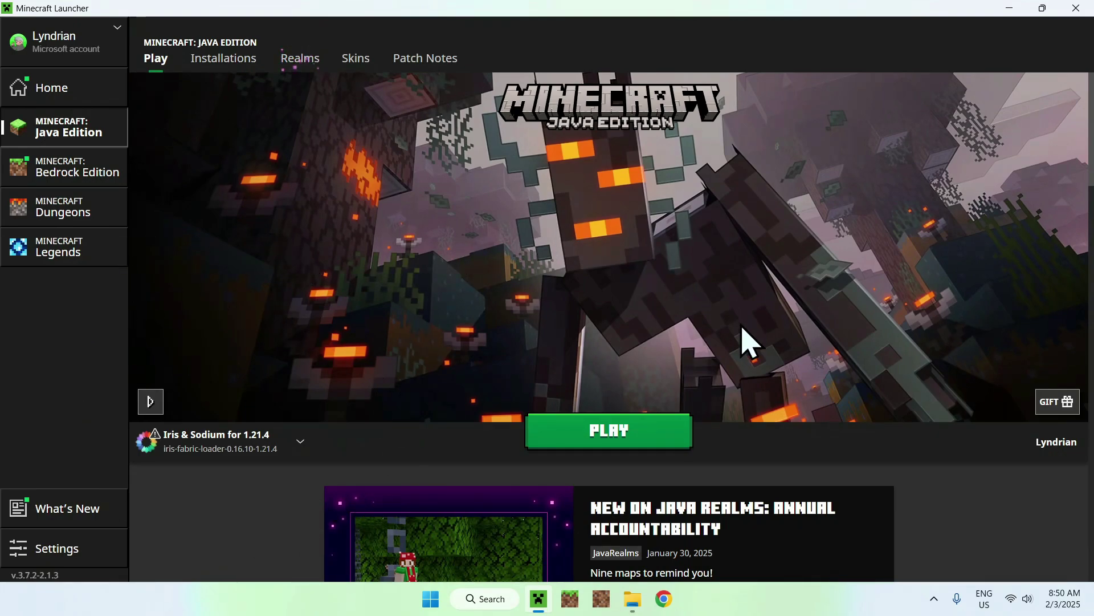
click(609, 439)
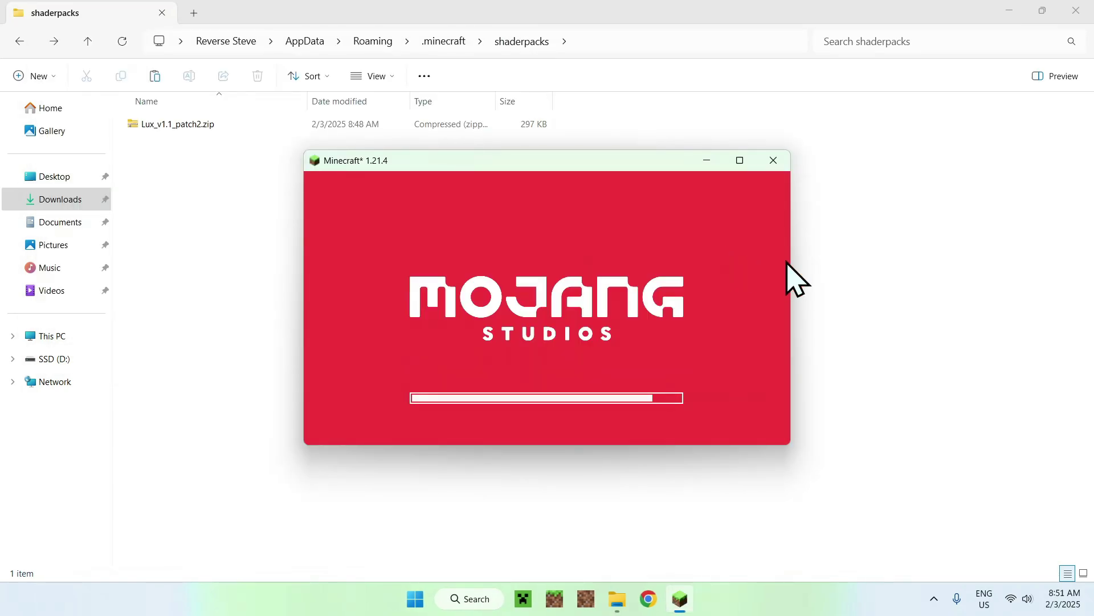
click(740, 160)
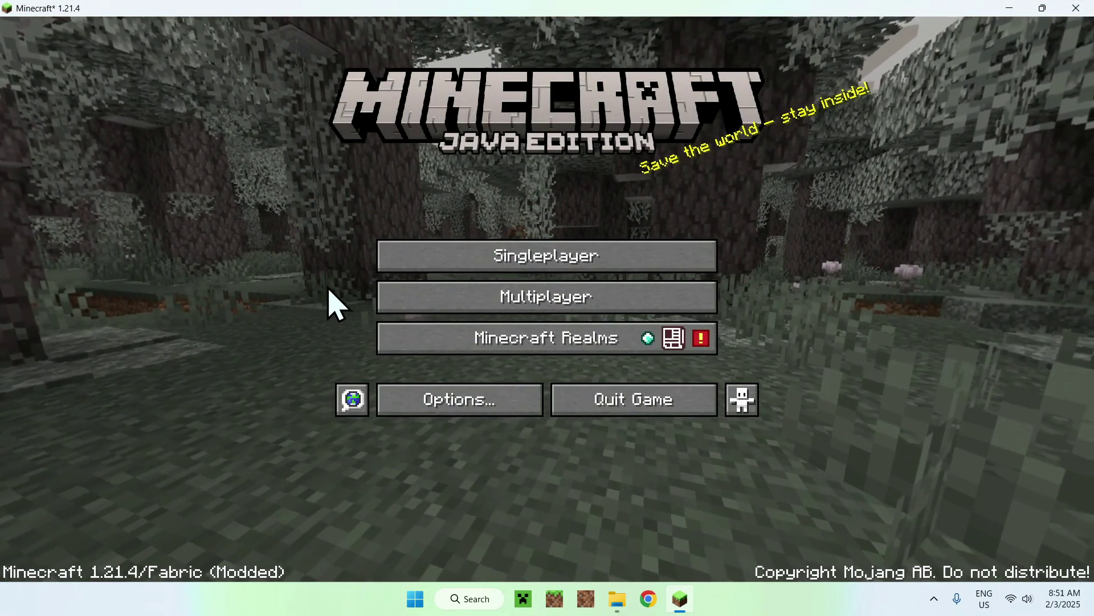
Load the singleplayer world Tutorials and walk forward across the grass
click(393, 256)
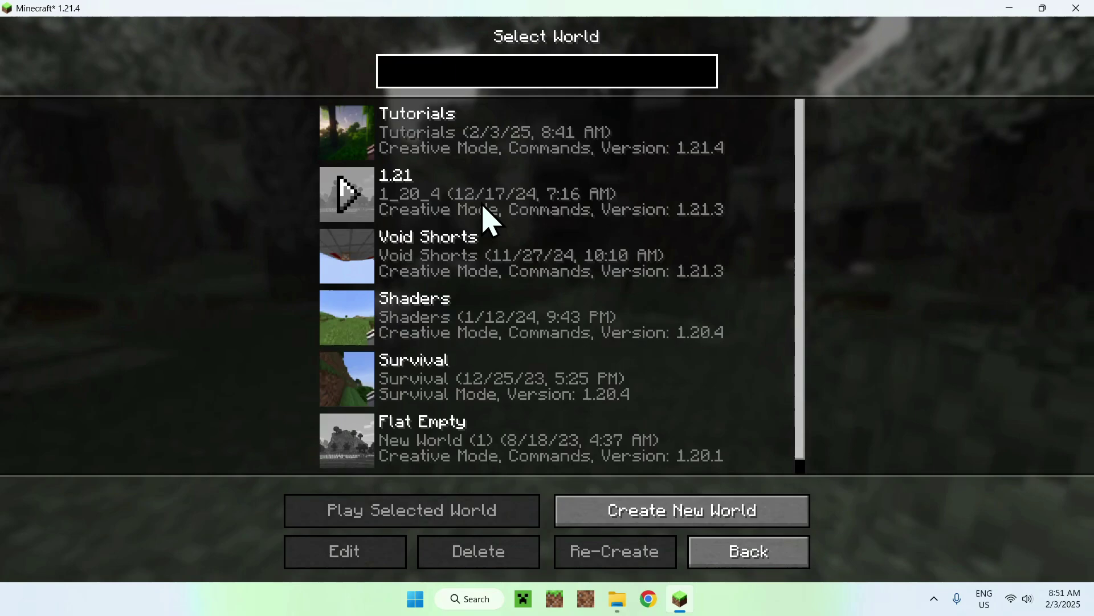
click(342, 136)
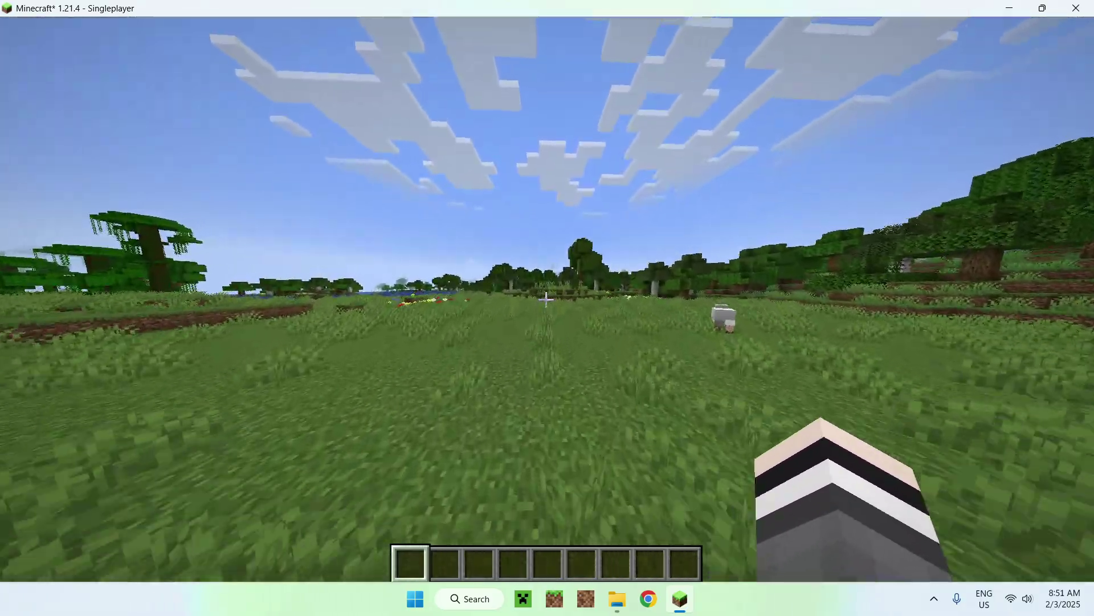
key(w)
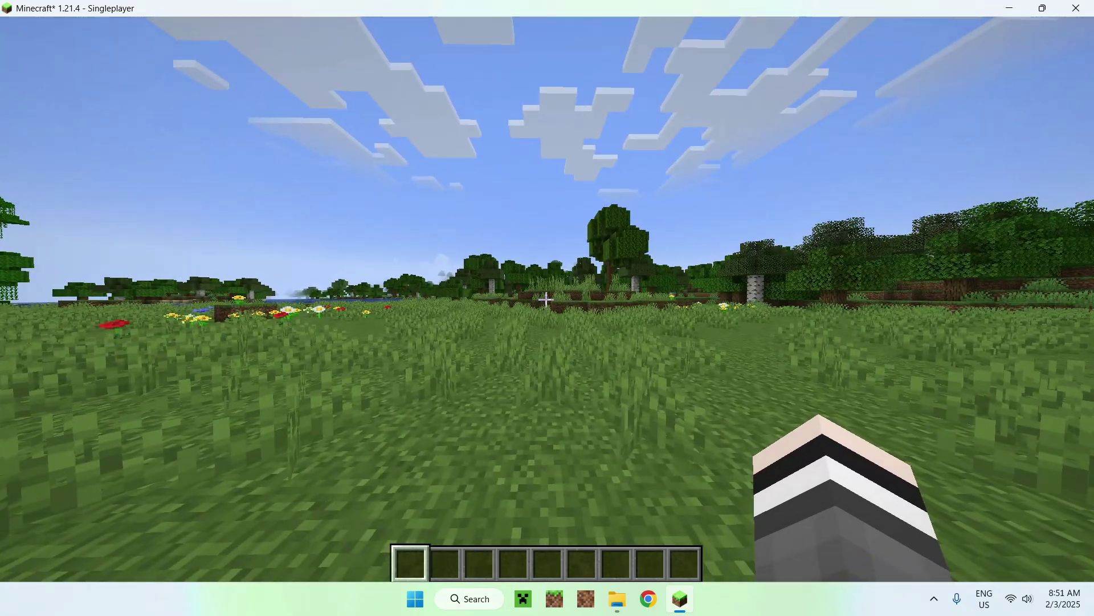
Apply the Lux_v1.1_patch2.zip shader pack through the video settings and return to the world
key(Escape)
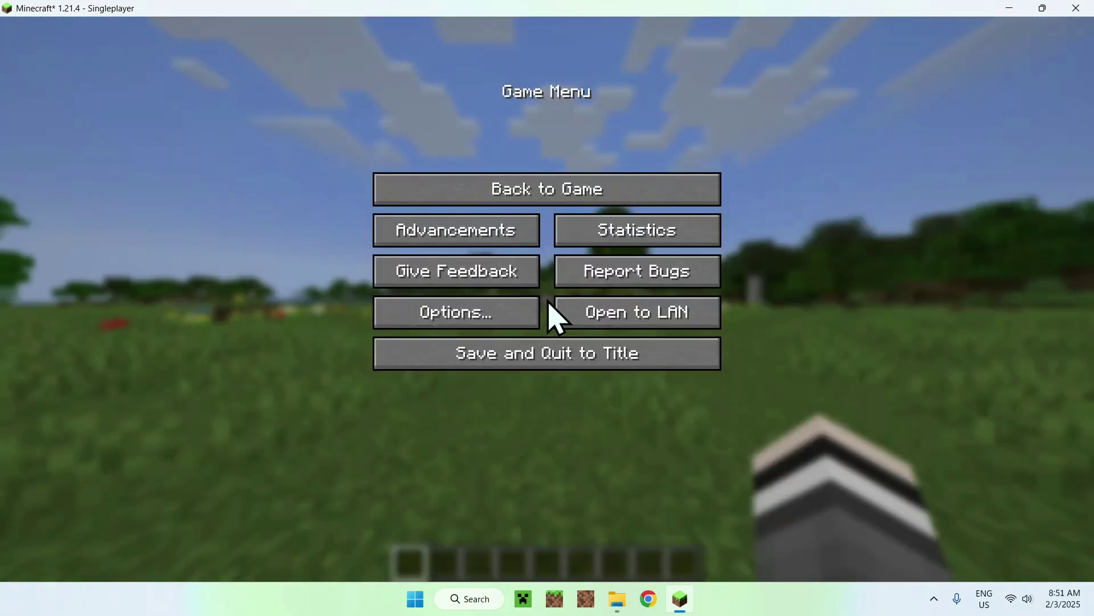
click(512, 325)
click(501, 234)
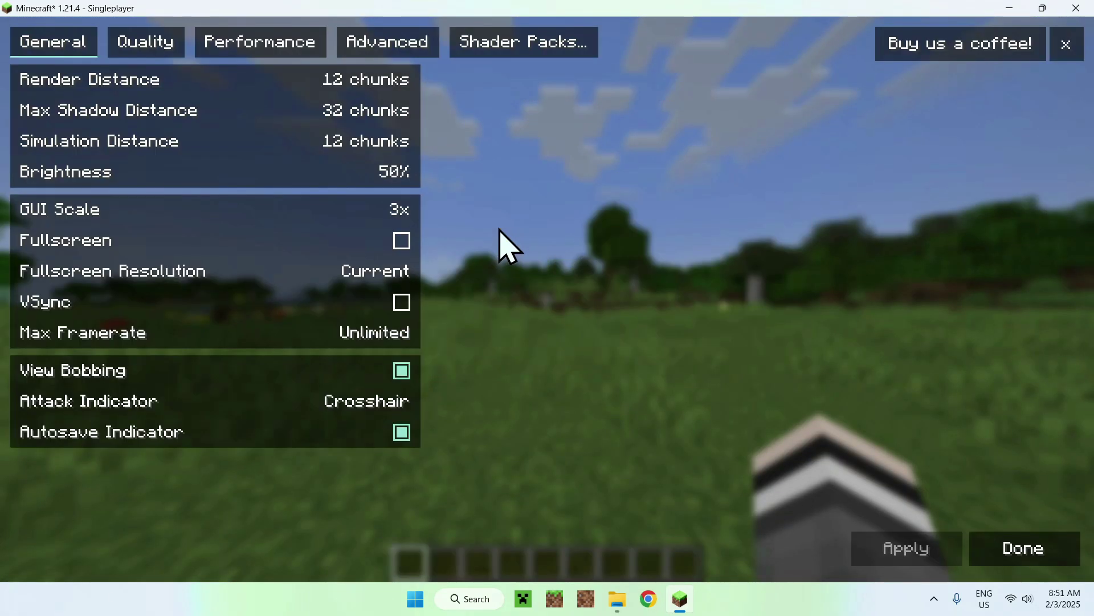
click(508, 56)
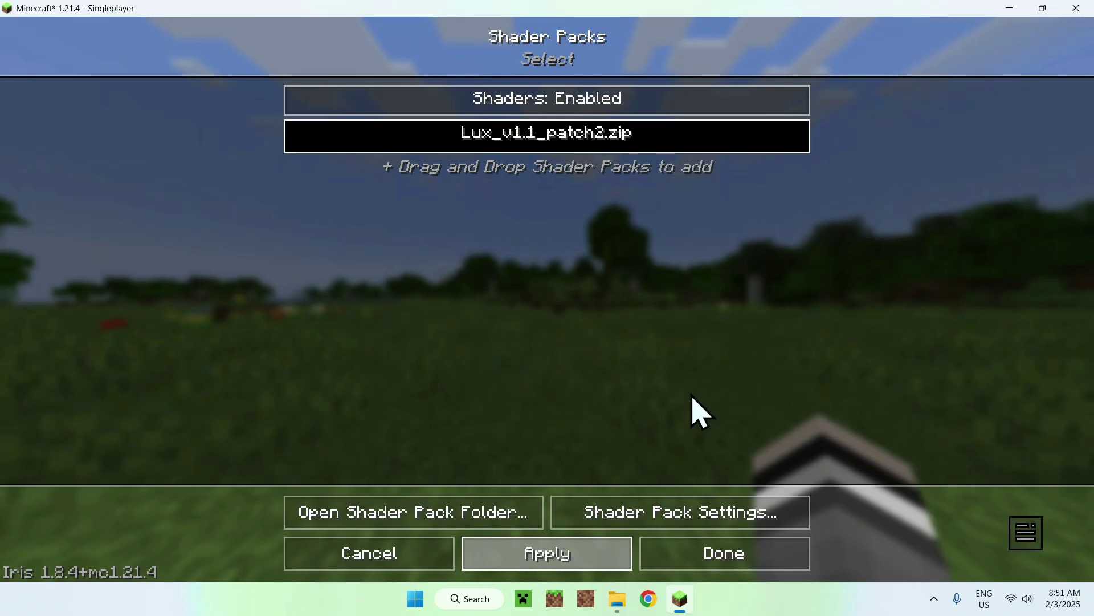
key(Escape)
key(Escape)
key(Escape)
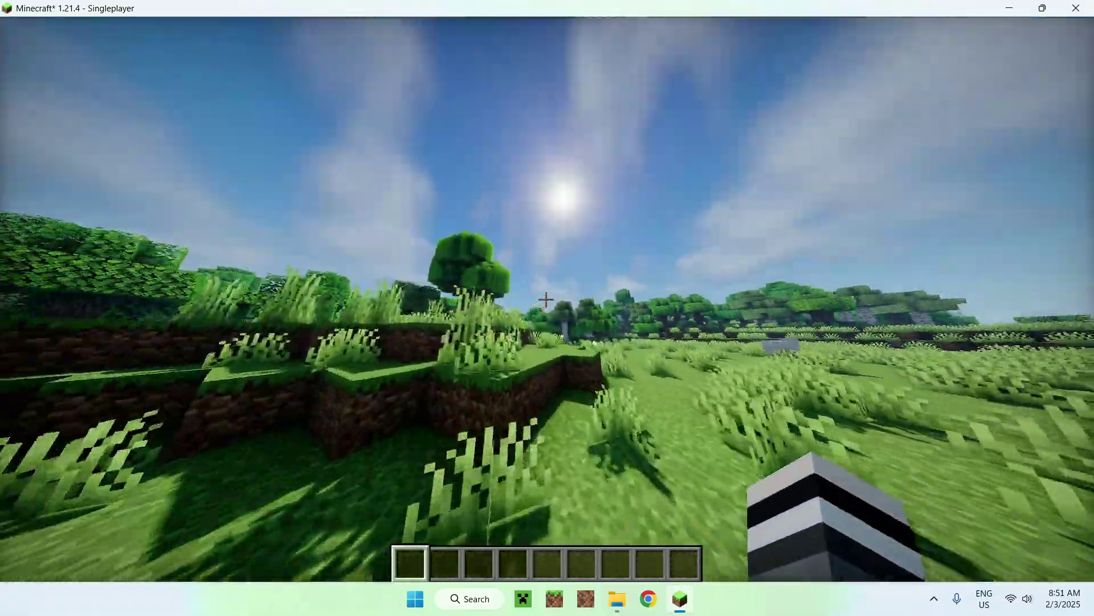
key(w)
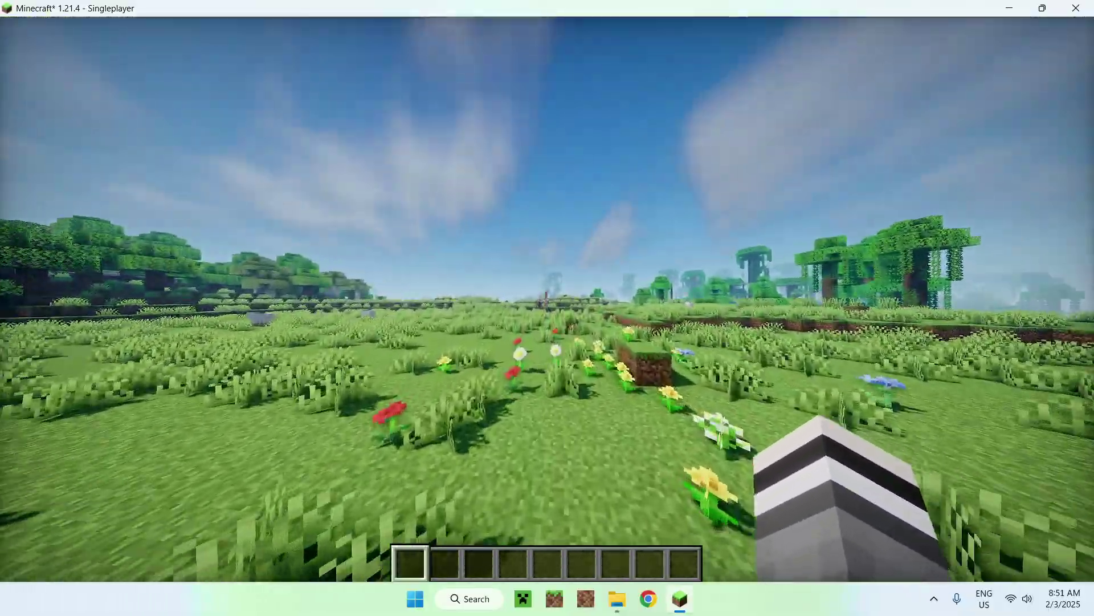
Set the Lux shader pack's profile to Ultra, apply it and return to the world
key(Escape)
click(511, 317)
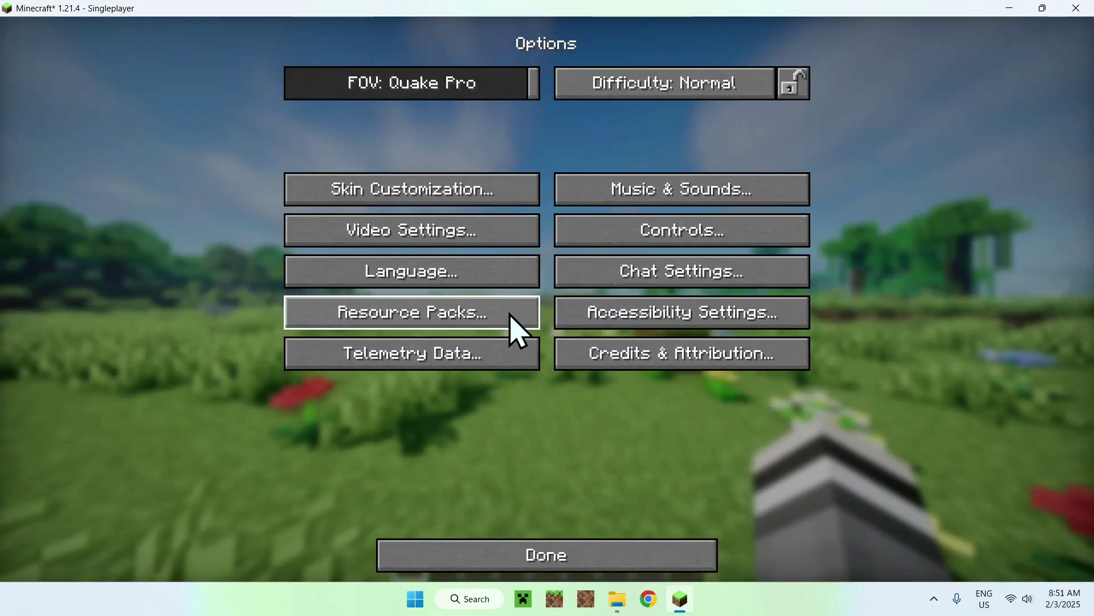
click(496, 230)
click(520, 42)
click(587, 133)
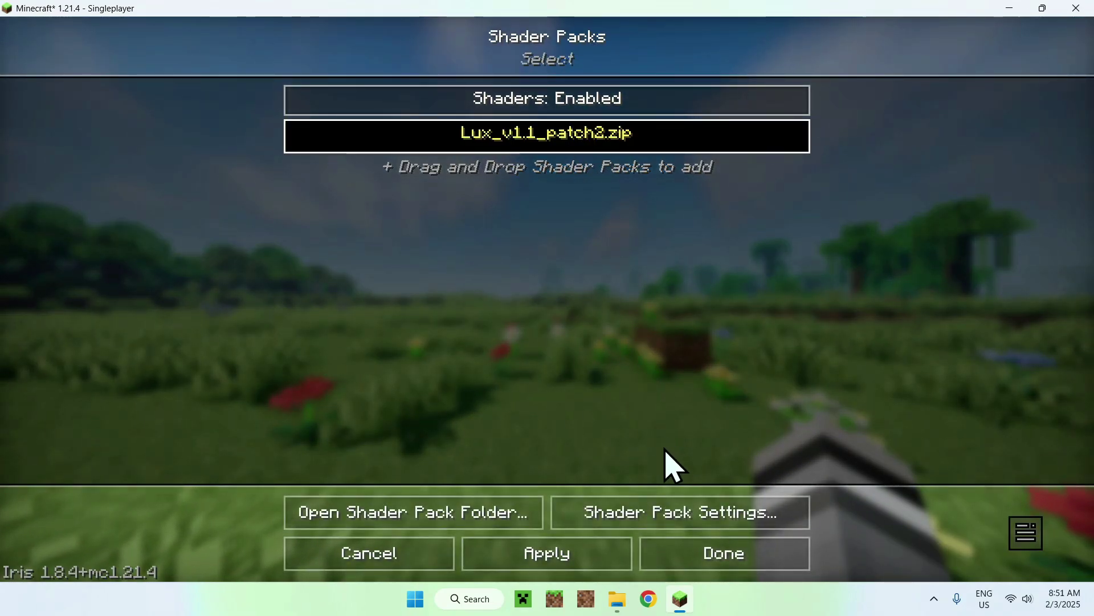
click(684, 513)
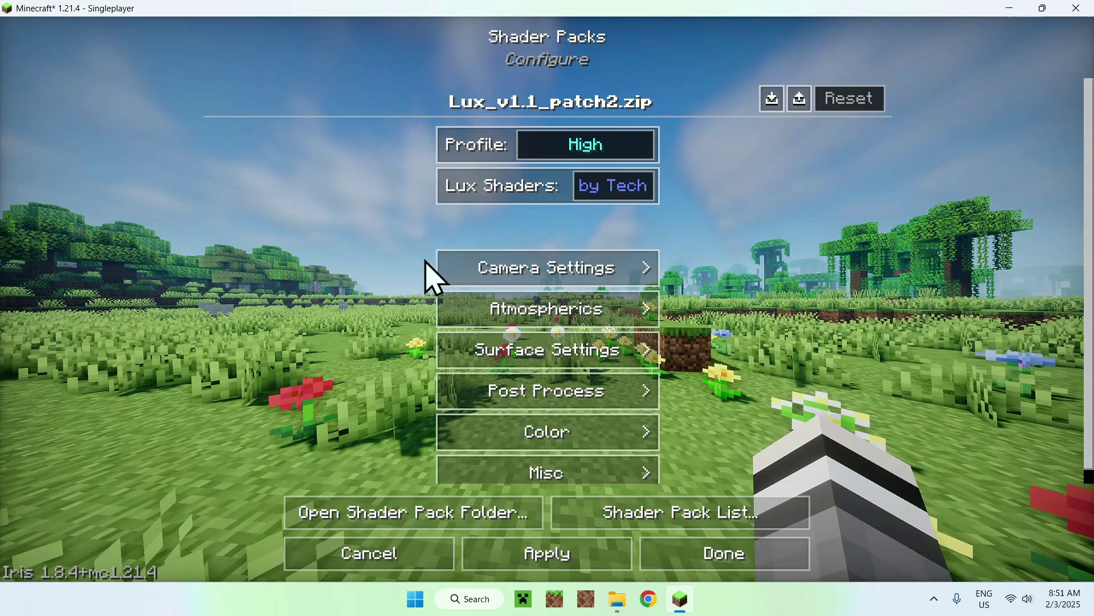
click(586, 148)
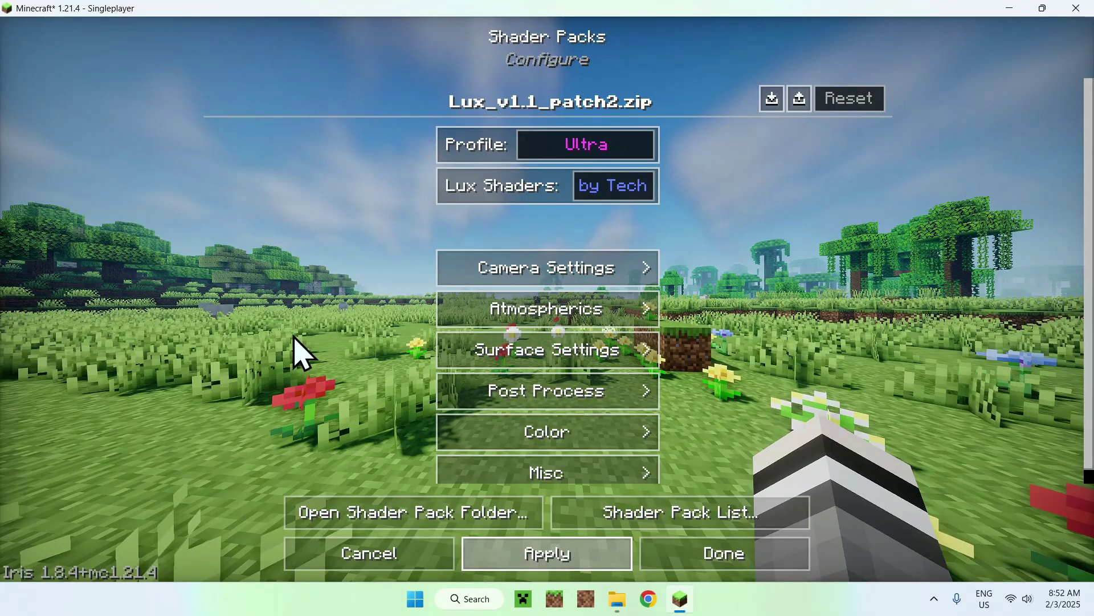
key(Escape)
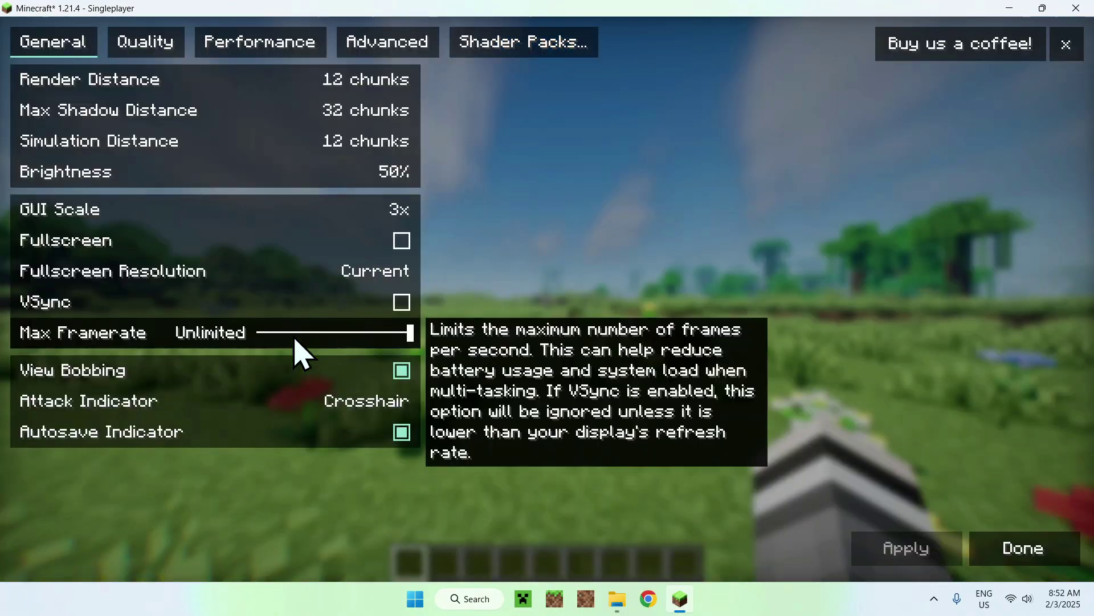
key(Escape)
Walk through the world to examine the shaders, switching to the front-facing third-person view
key(w)
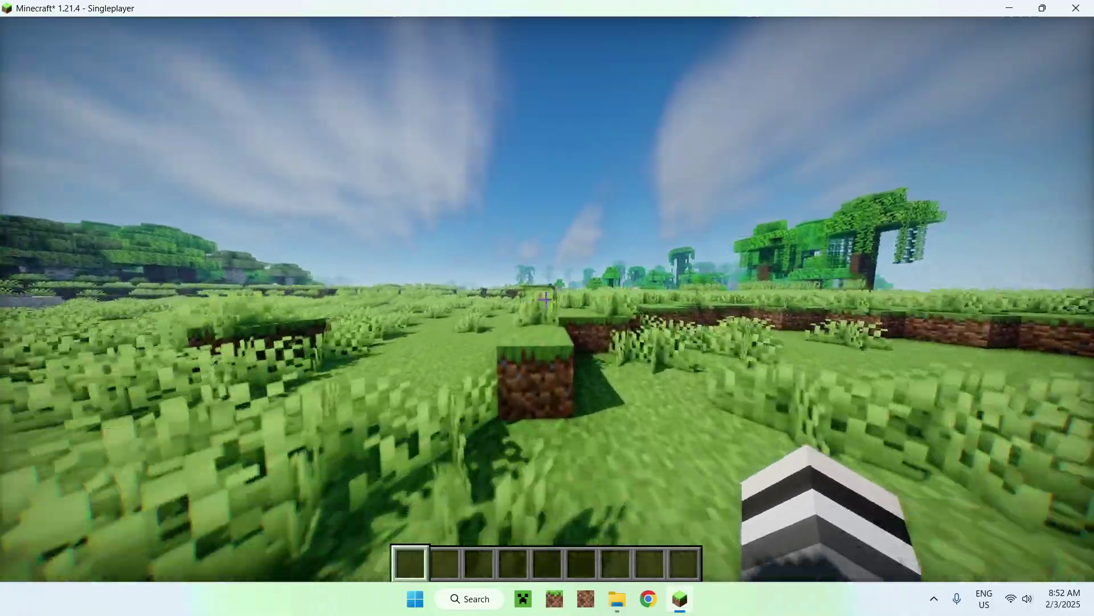
mouse_move(546, 299)
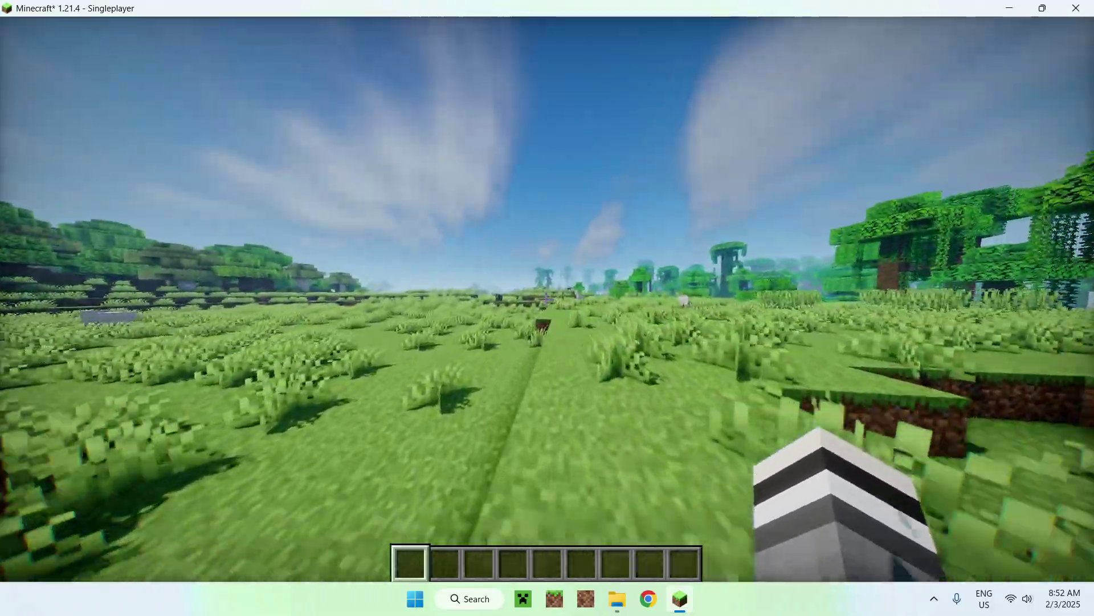
key(w)
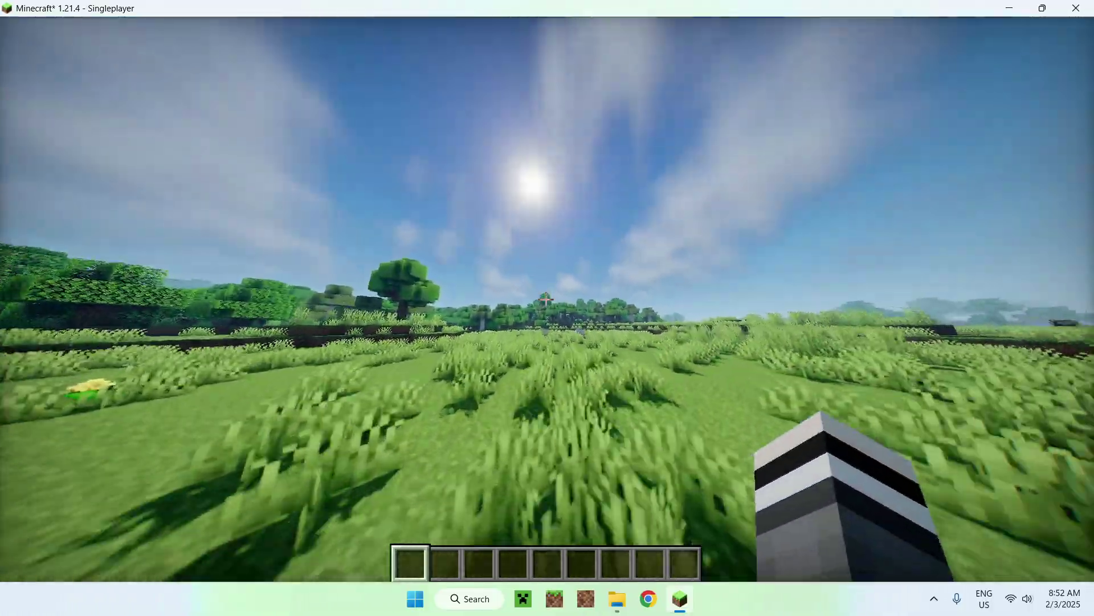
key(w)
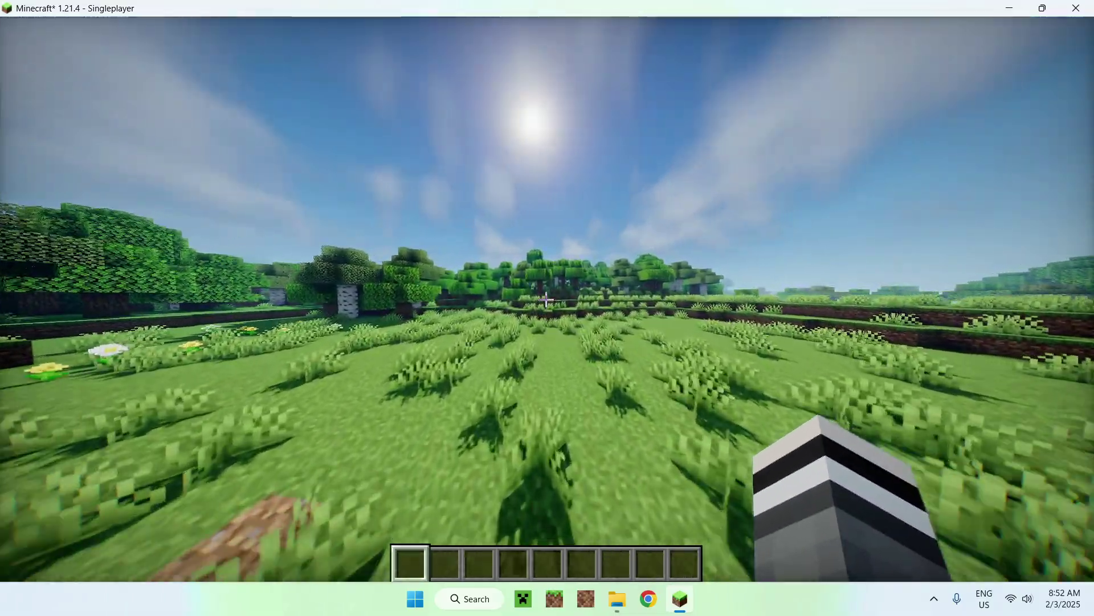
key(F5)
key(F5)
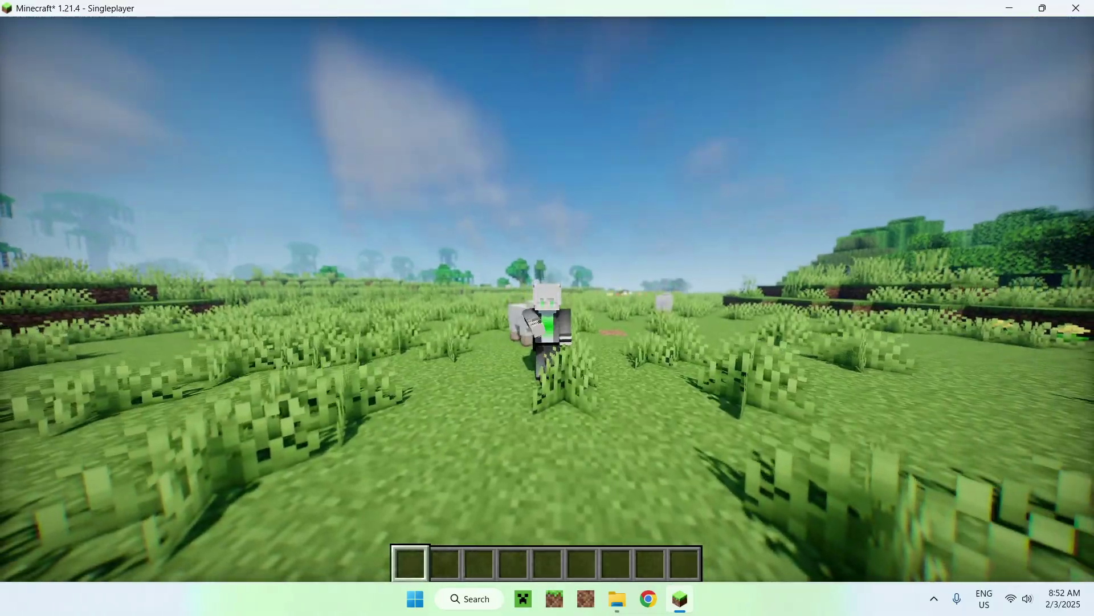
key(w)
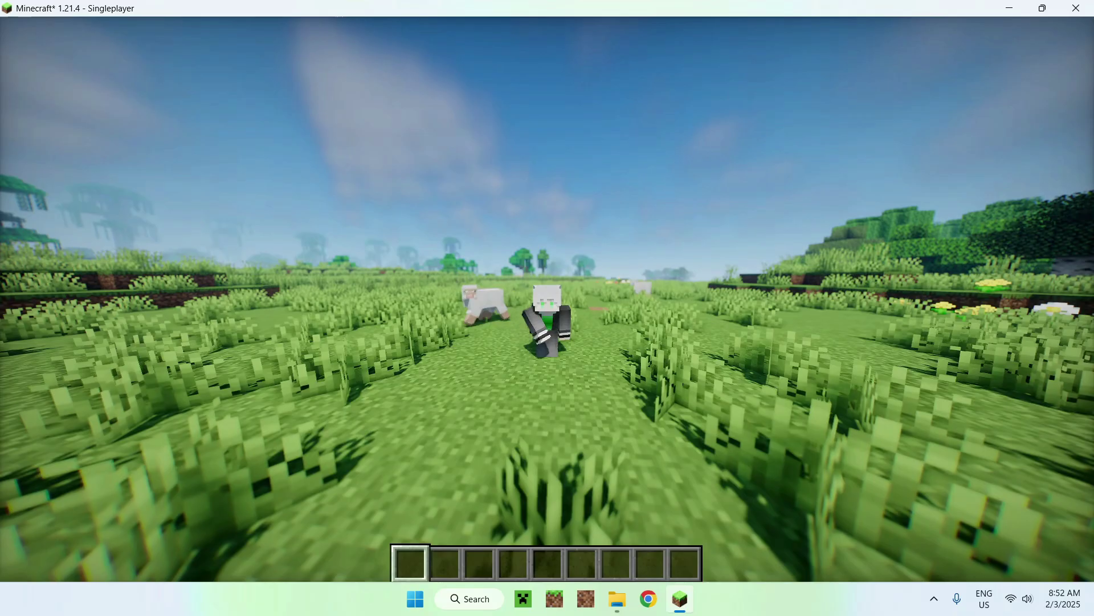